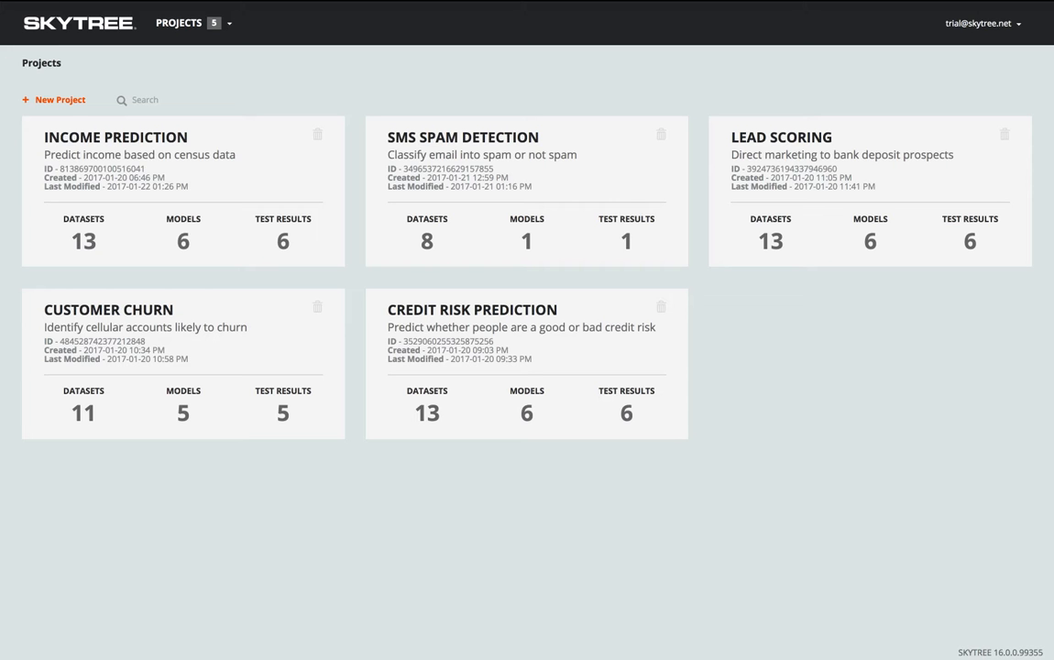
Step: Open the Income Prediction project and look through the Income Training dataset's data, including the yearly_income column
left_click(210, 179)
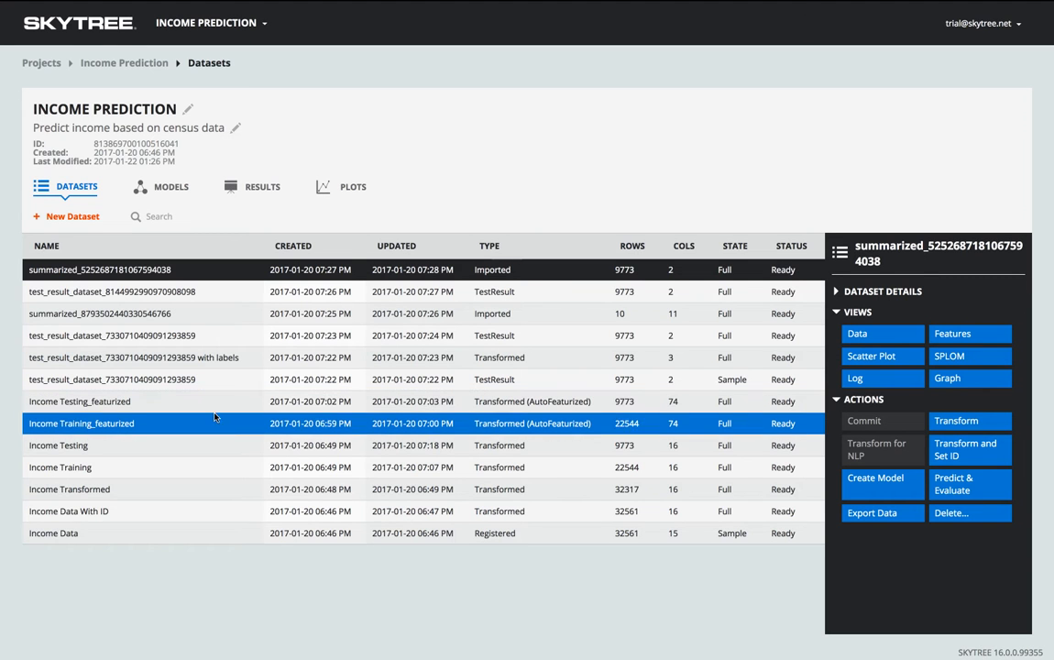
left_click(241, 466)
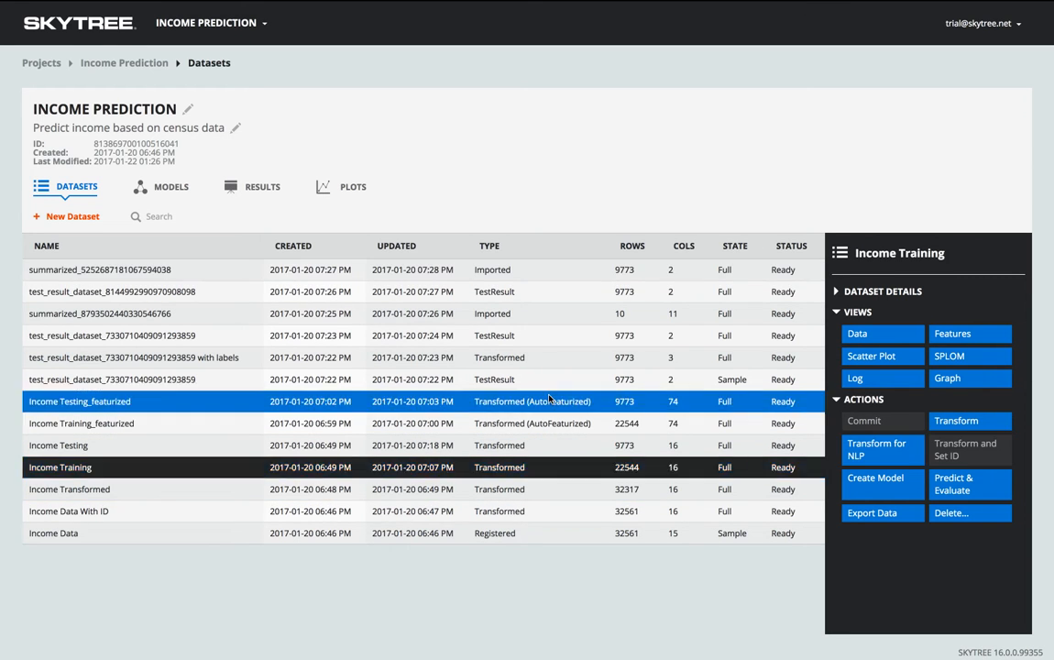
left_click(859, 336)
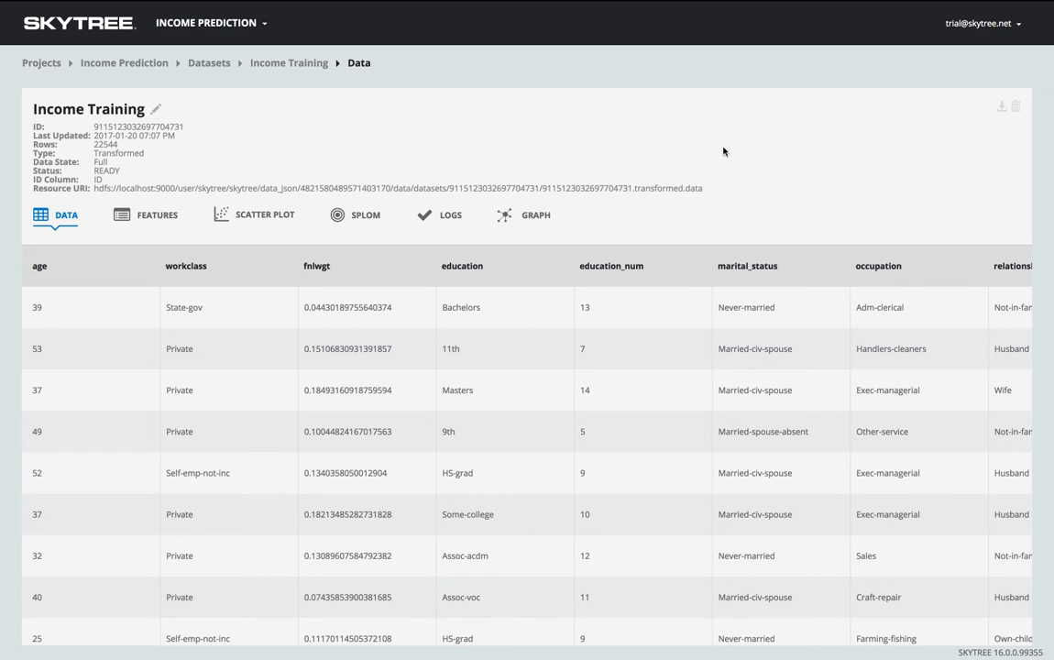
scroll(714, 270, "right", 10)
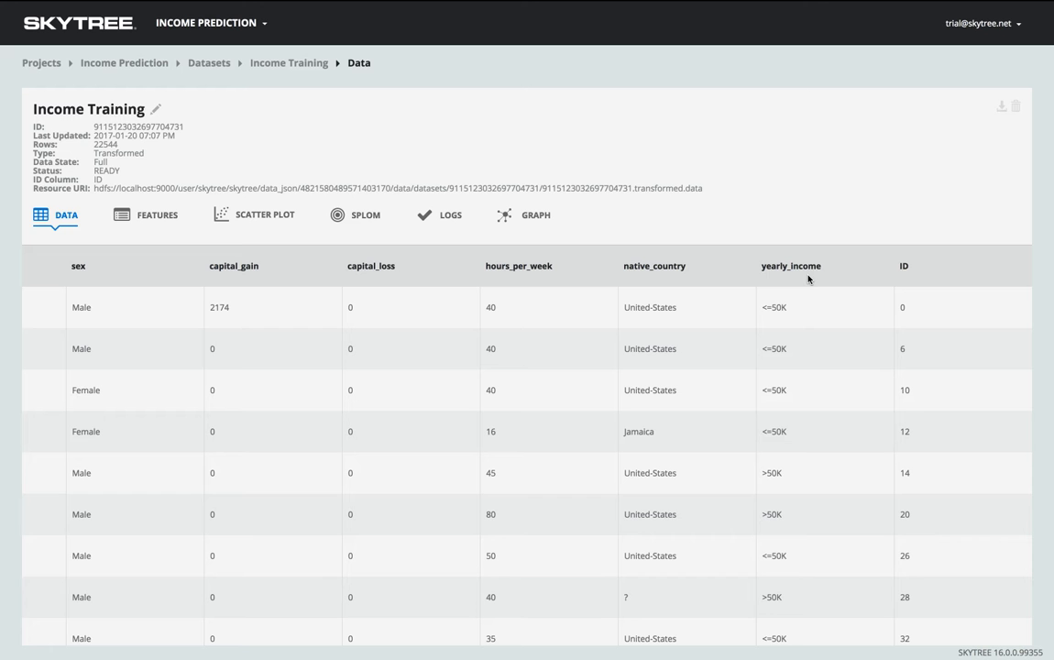
Step: Start a new model in the Income Prediction project using the Income Training dataset
left_click(131, 63)
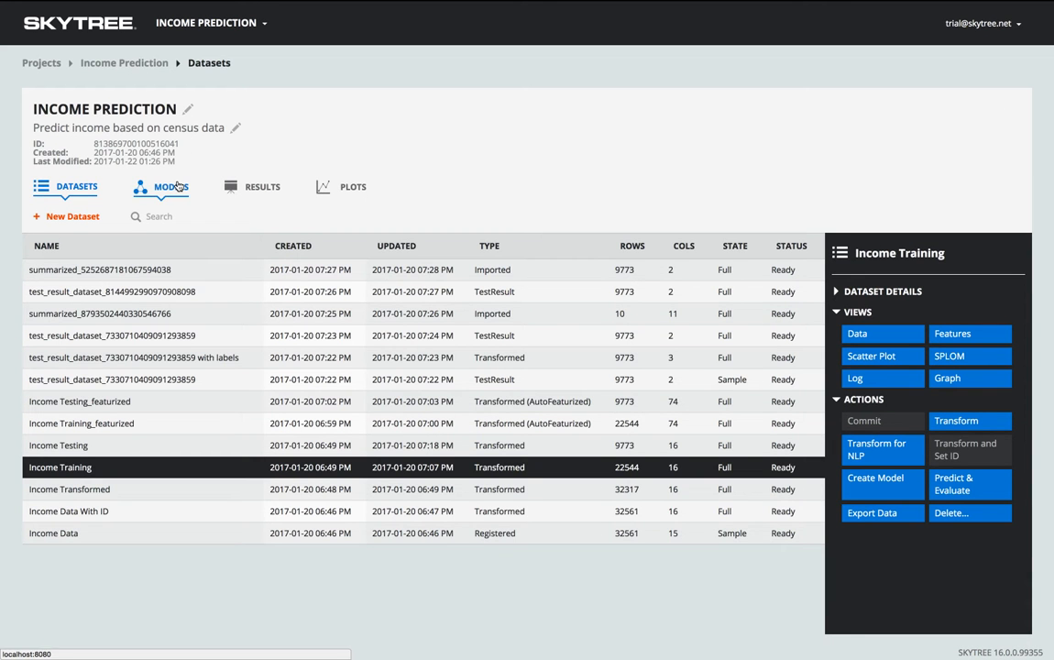
left_click(177, 186)
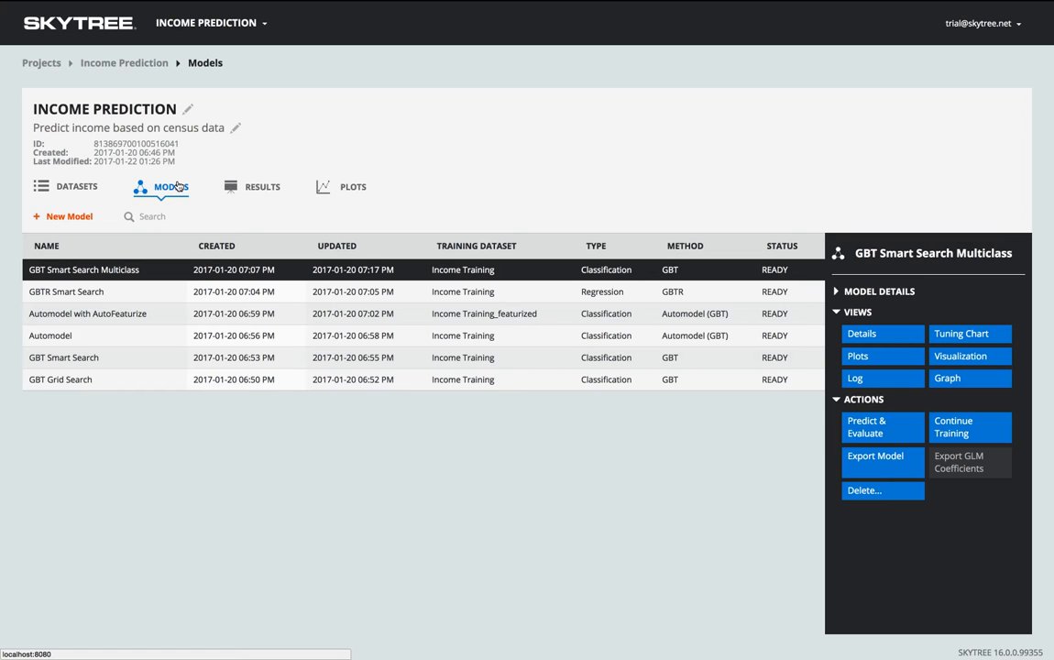
left_click(69, 217)
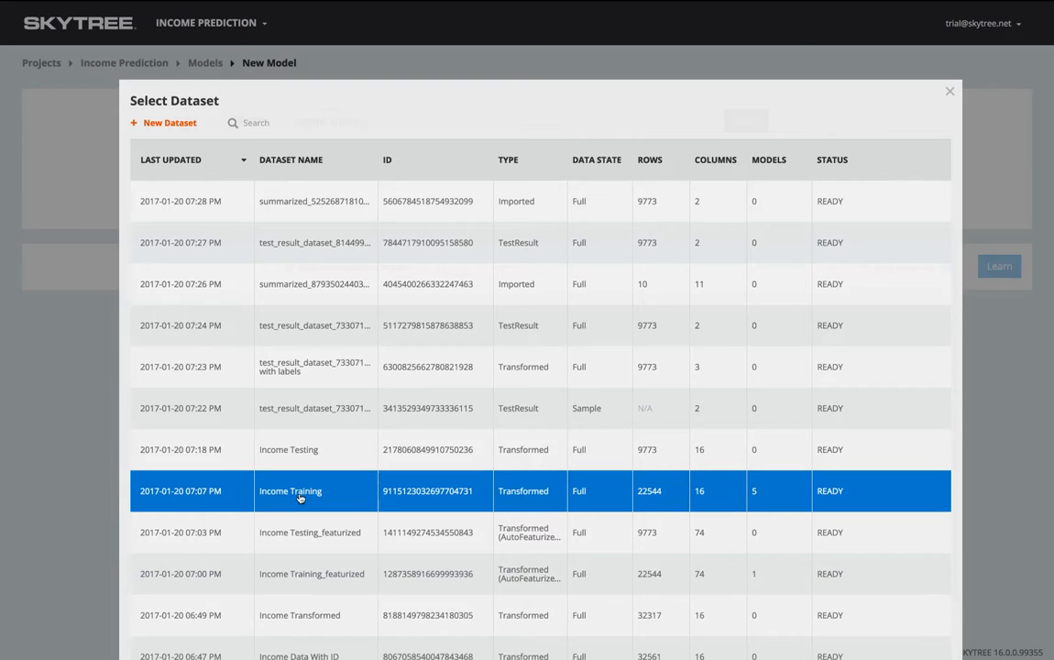
left_click(298, 495)
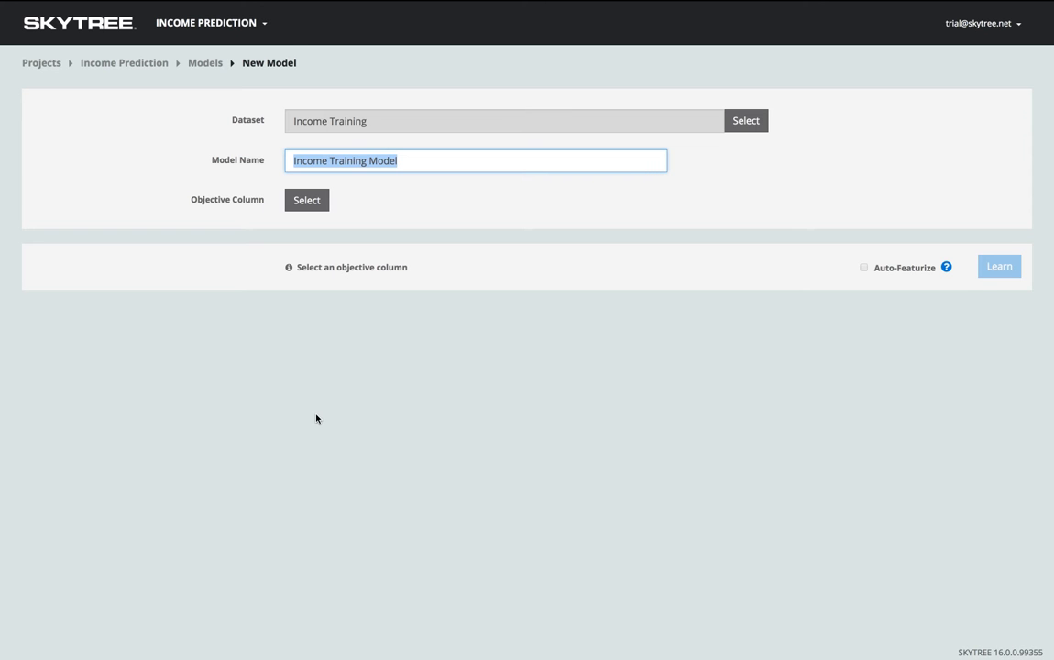
Step: Choose yearly_income as the new model's objective column, read the Auto-Featurize help, and return to the models list without training
left_click(308, 204)
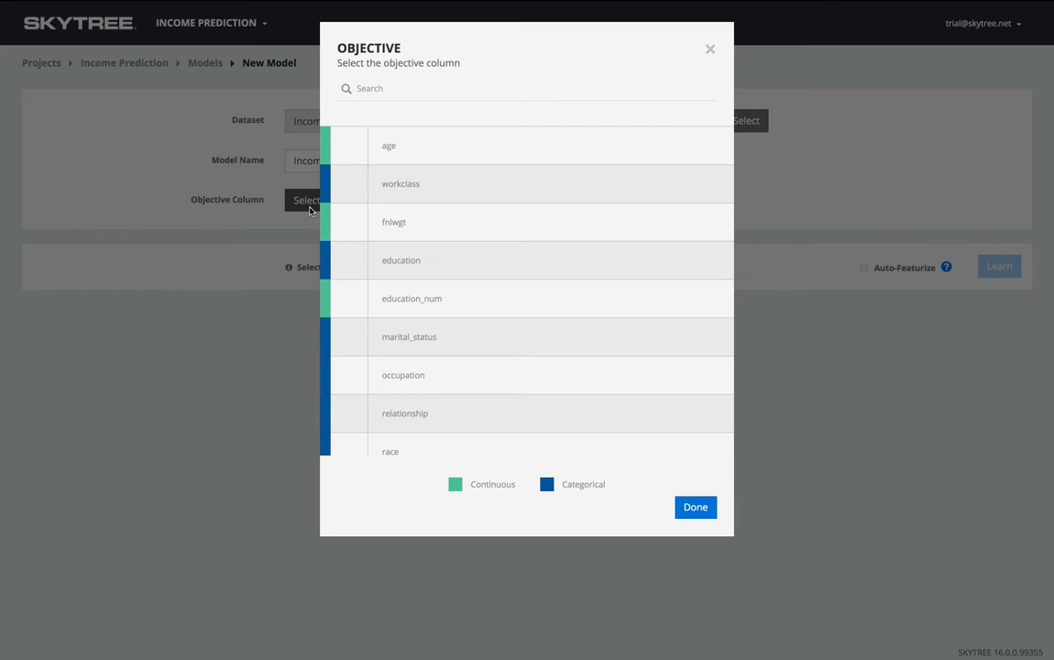
scroll(482, 264, "down", 3)
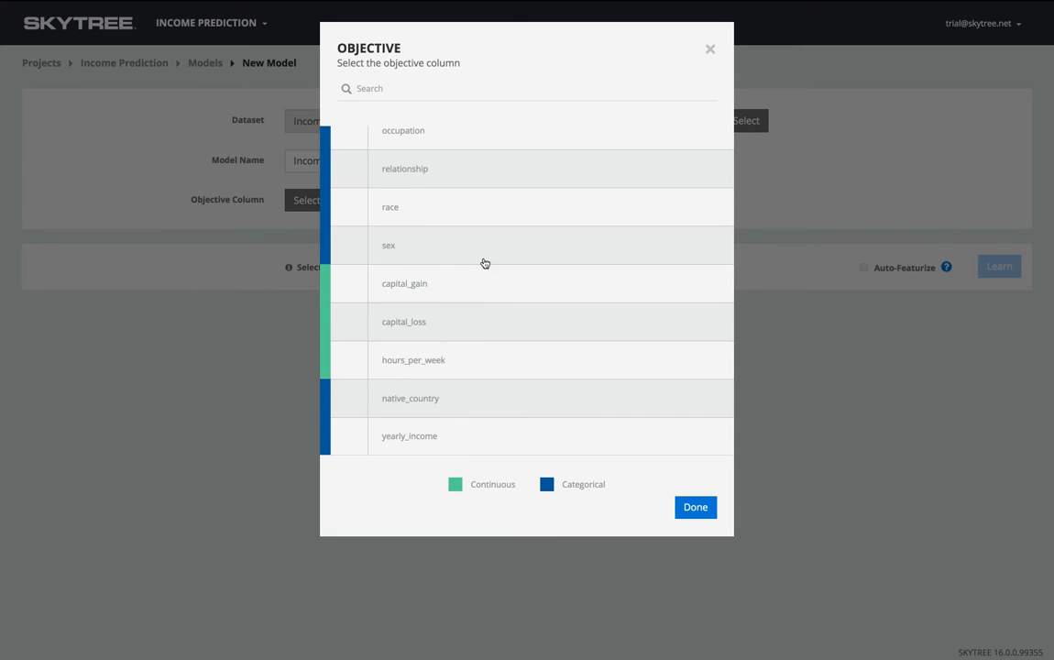
left_click(461, 451)
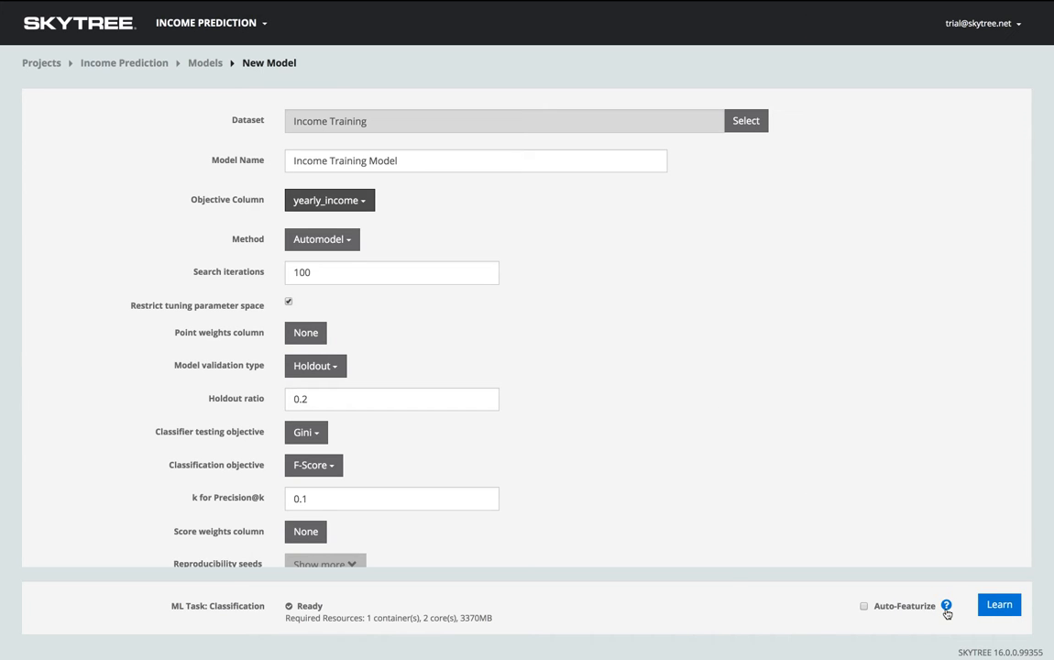
mouse_move(946, 612)
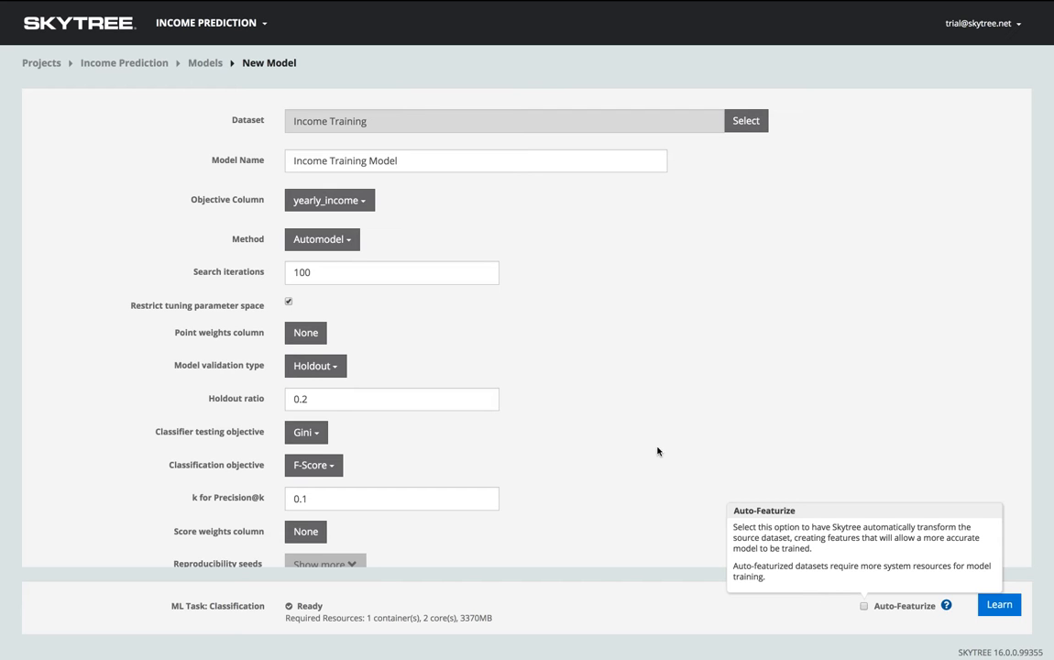
left_click(195, 64)
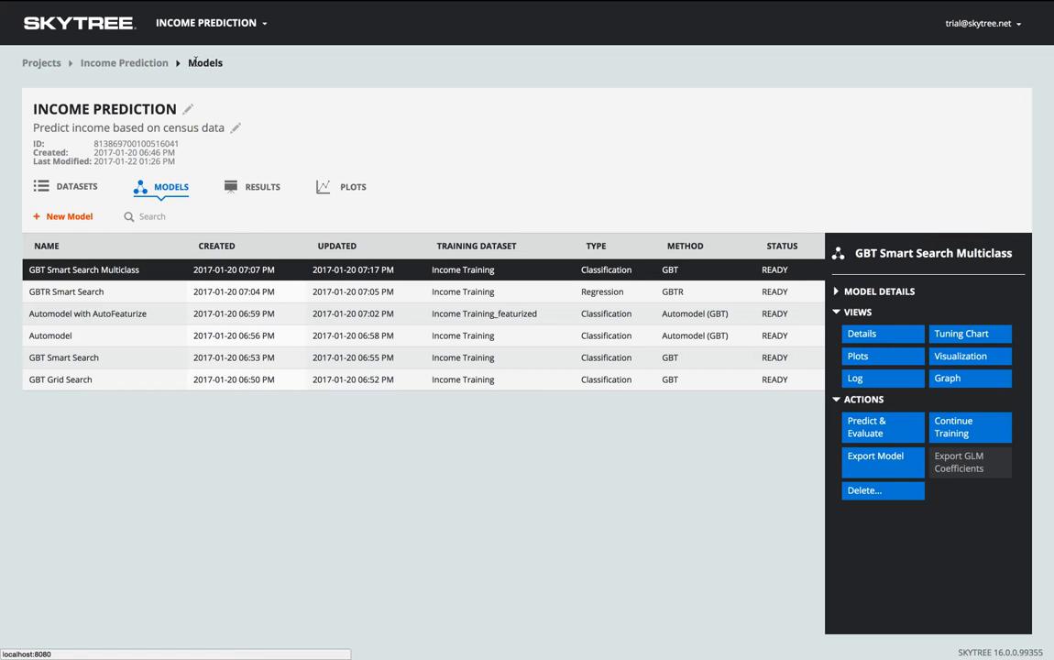
Step: Inspect the best-scoring point in Automodel's tuning results chart and view the options for continuing its training
left_click(230, 335)
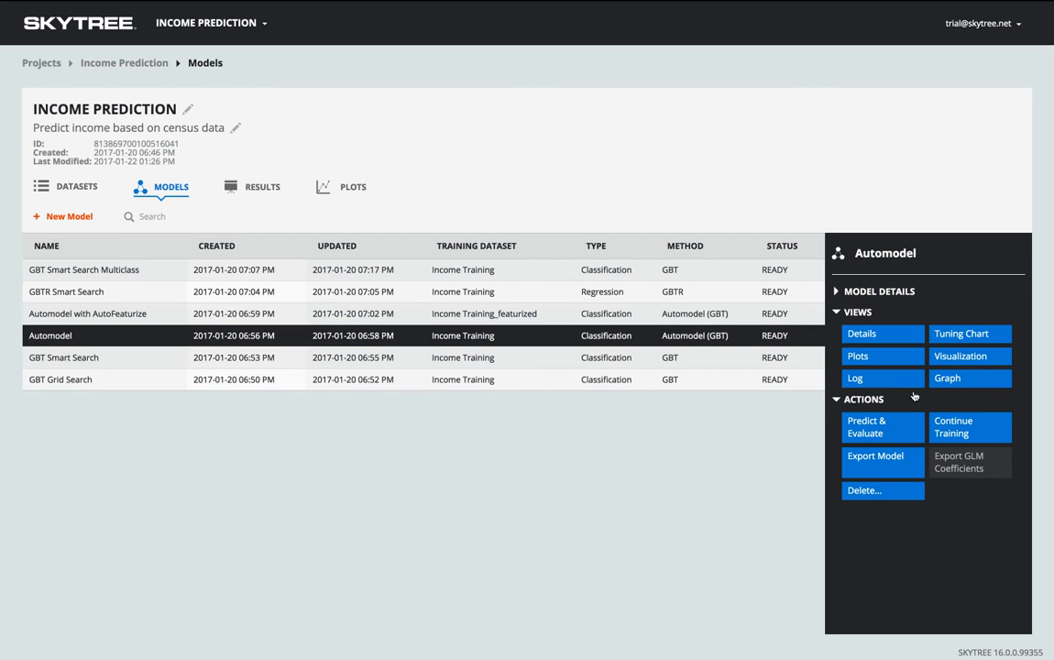
left_click(959, 336)
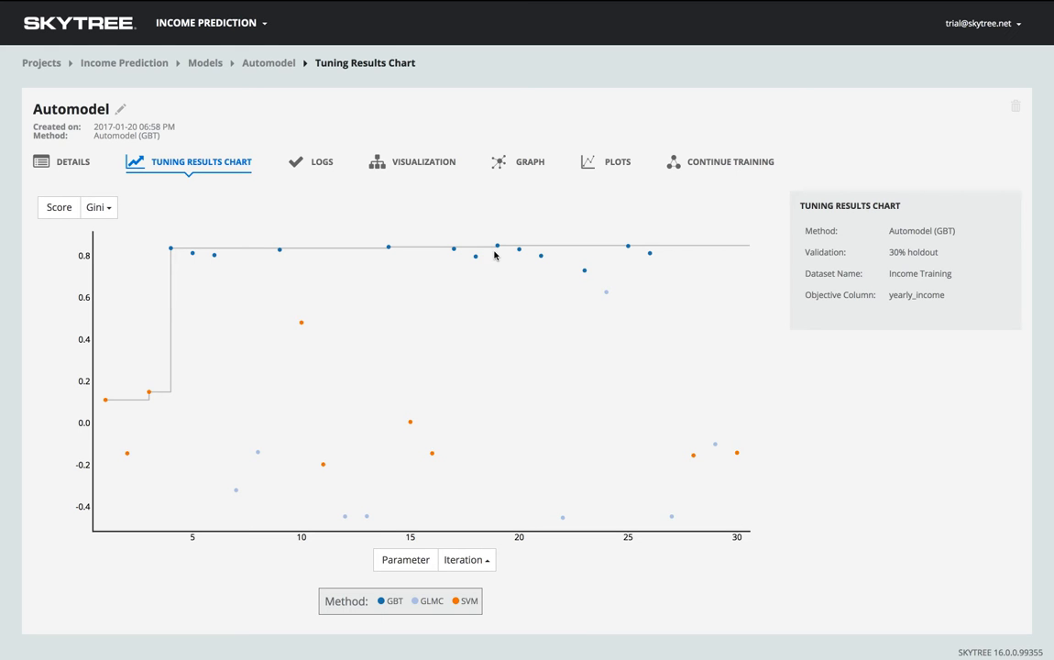
mouse_move(498, 246)
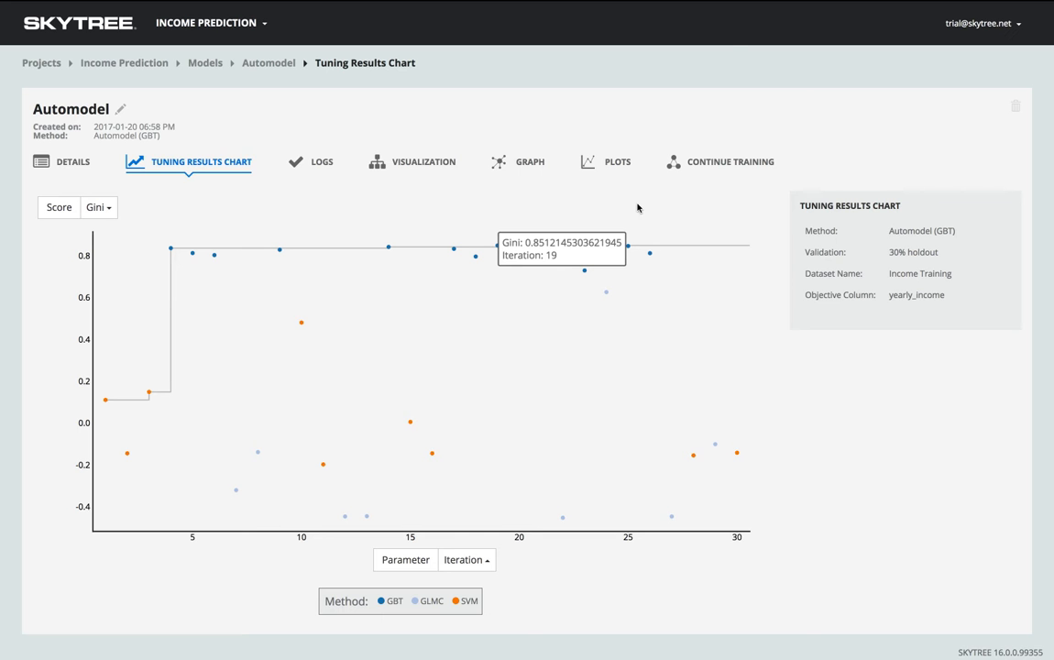
left_click(696, 165)
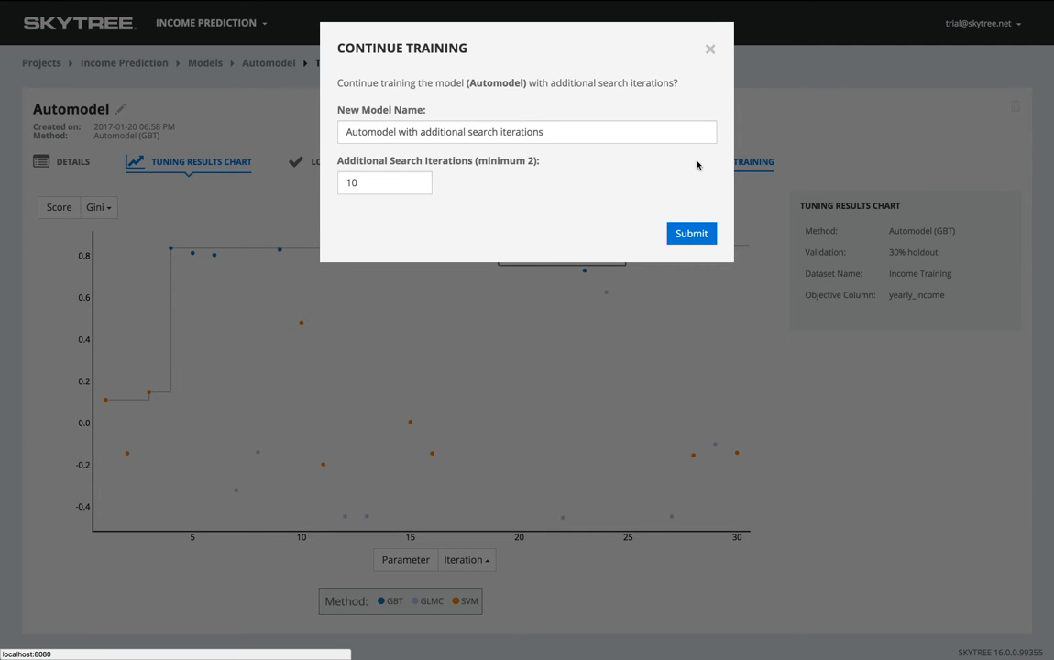
left_click(710, 49)
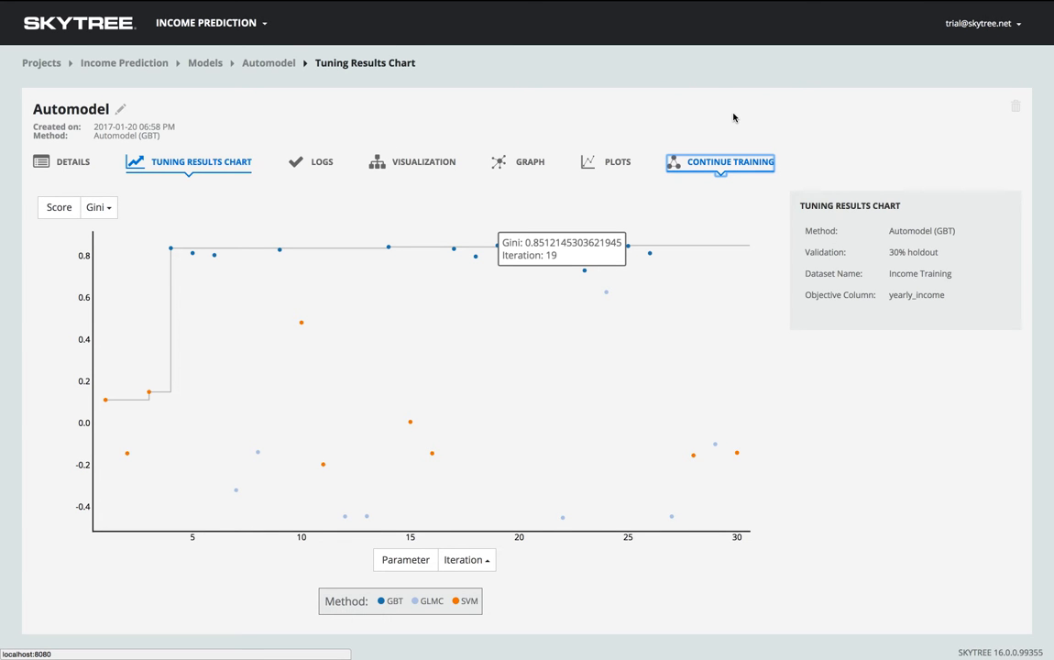
Step: Review Automodel's details, including its training configuration, optimal model properties and tuning results table
left_click(67, 165)
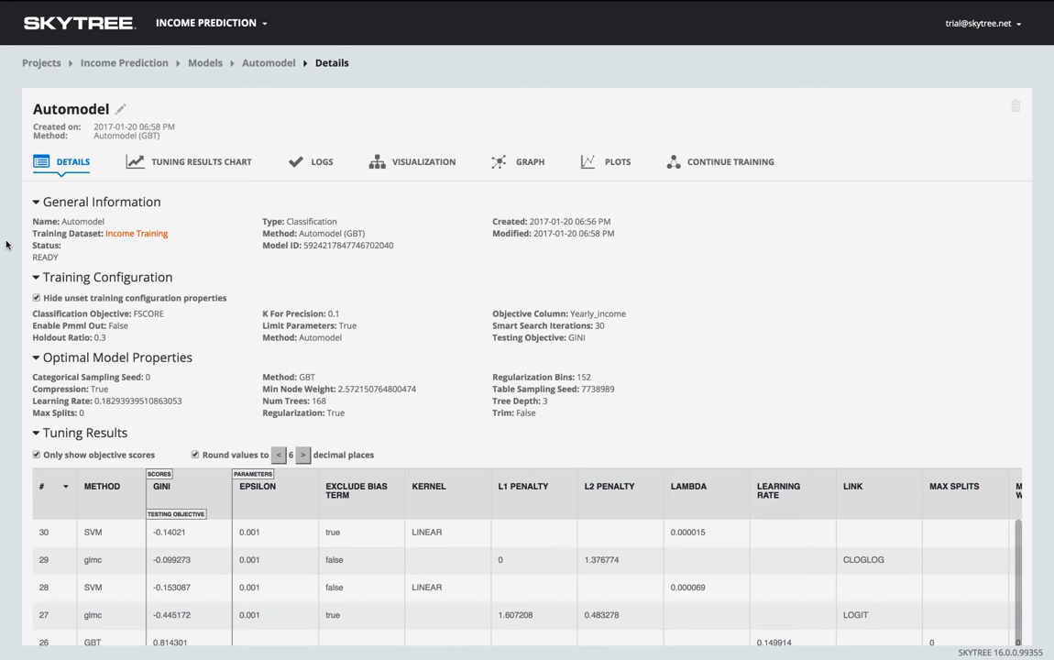
scroll(9, 248, "down", 5)
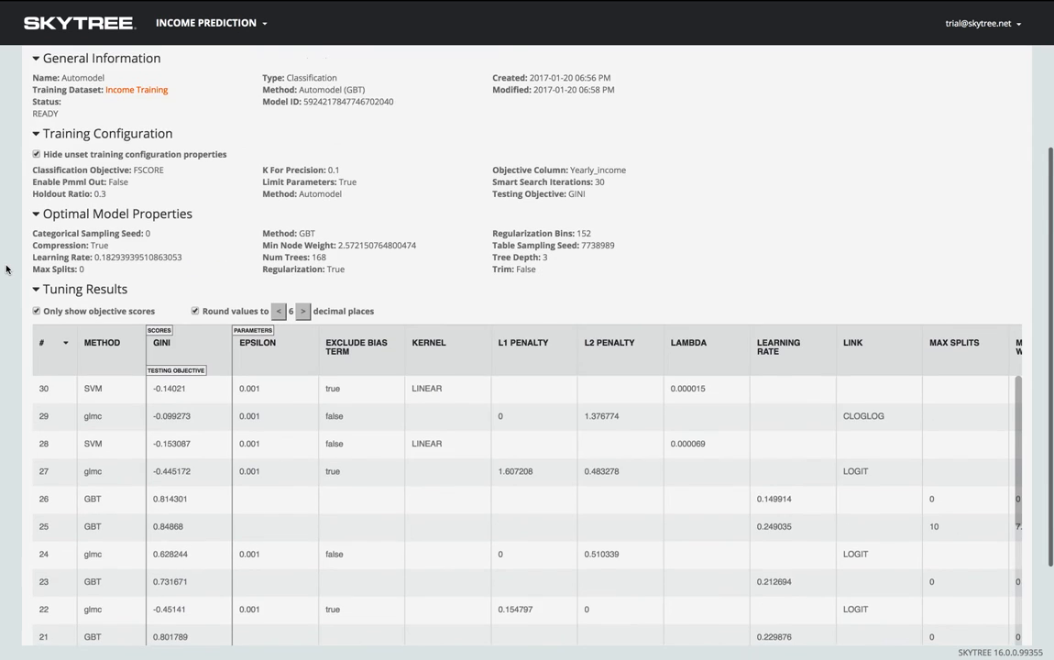
scroll(127, 350, "down", 3)
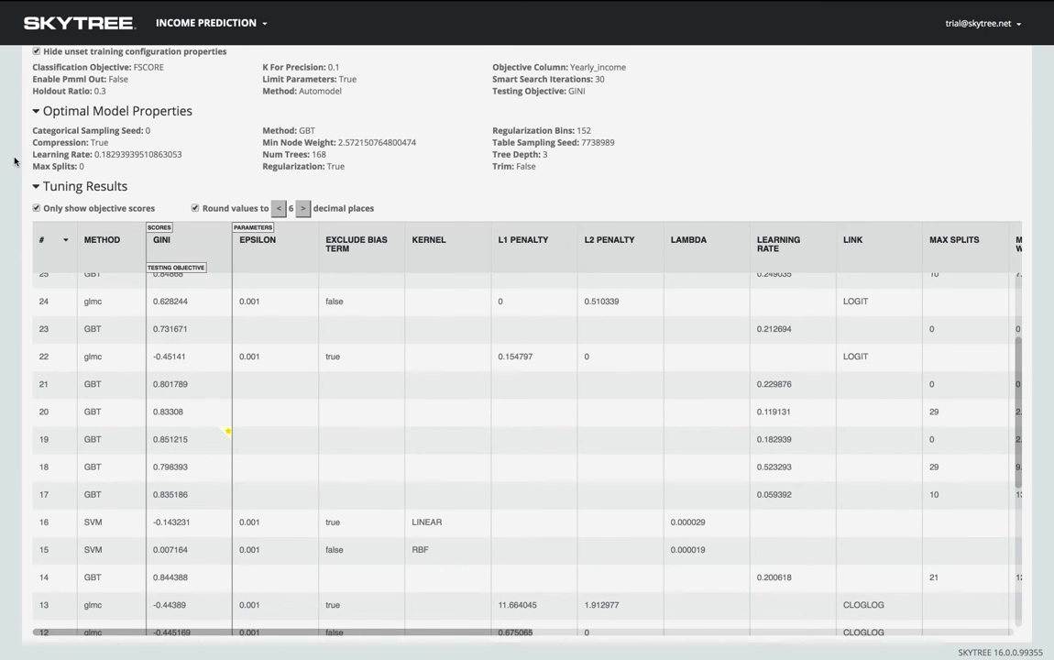
scroll(14, 161, "up", 3)
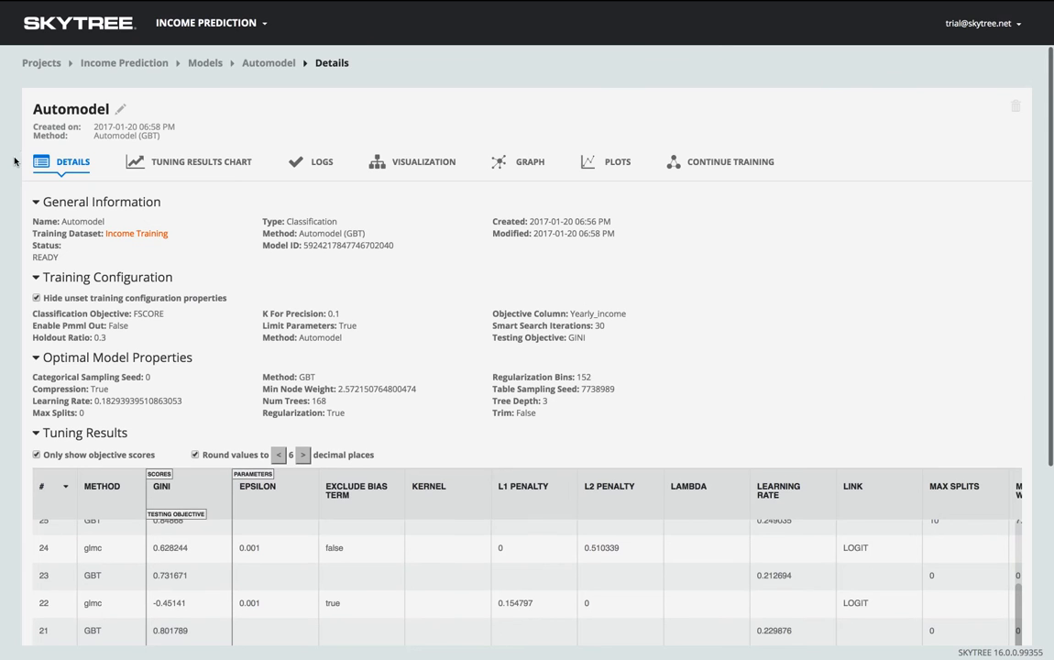
Step: View Automodel in the project graph and inspect the connected Testing AutoModel result and Income Training dataset
left_click(205, 64)
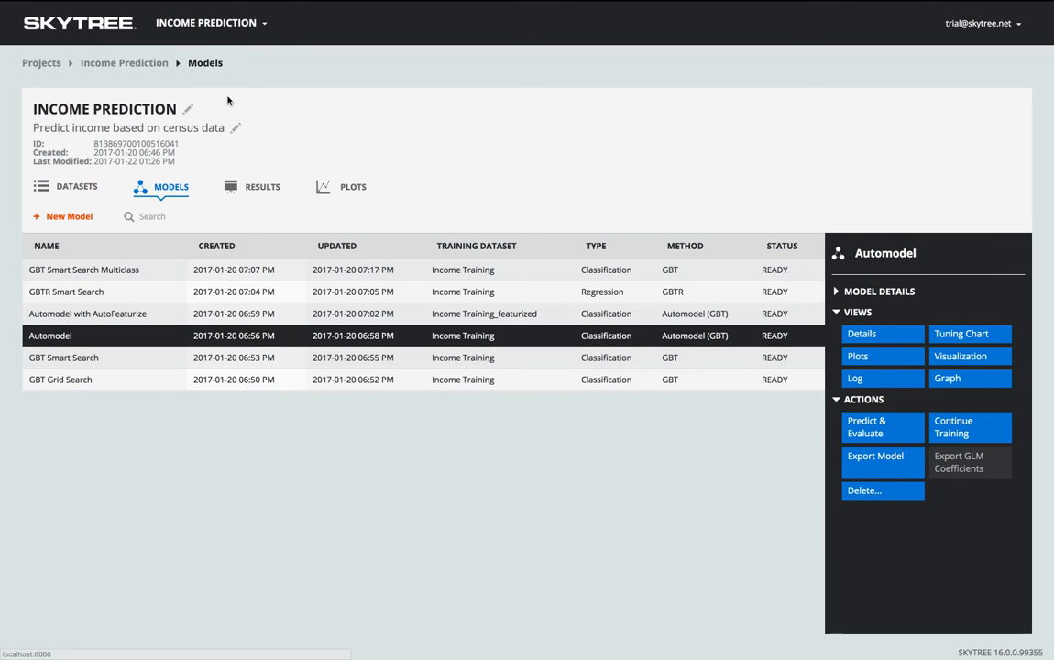
left_click(948, 381)
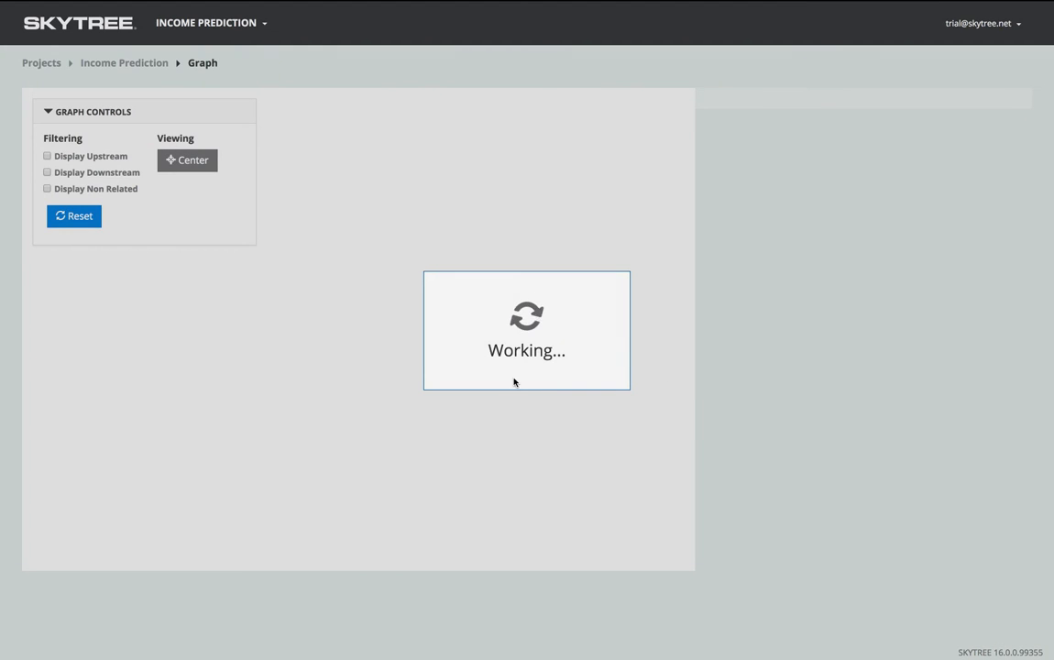
scroll(464, 332, "down", 5)
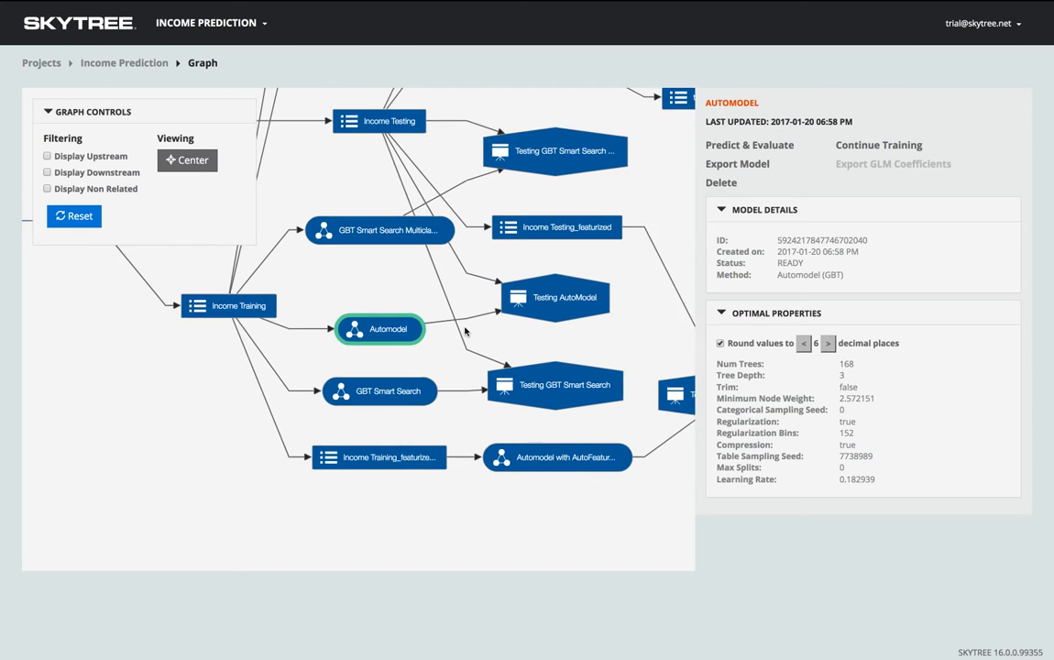
scroll(415, 411, "down", 3)
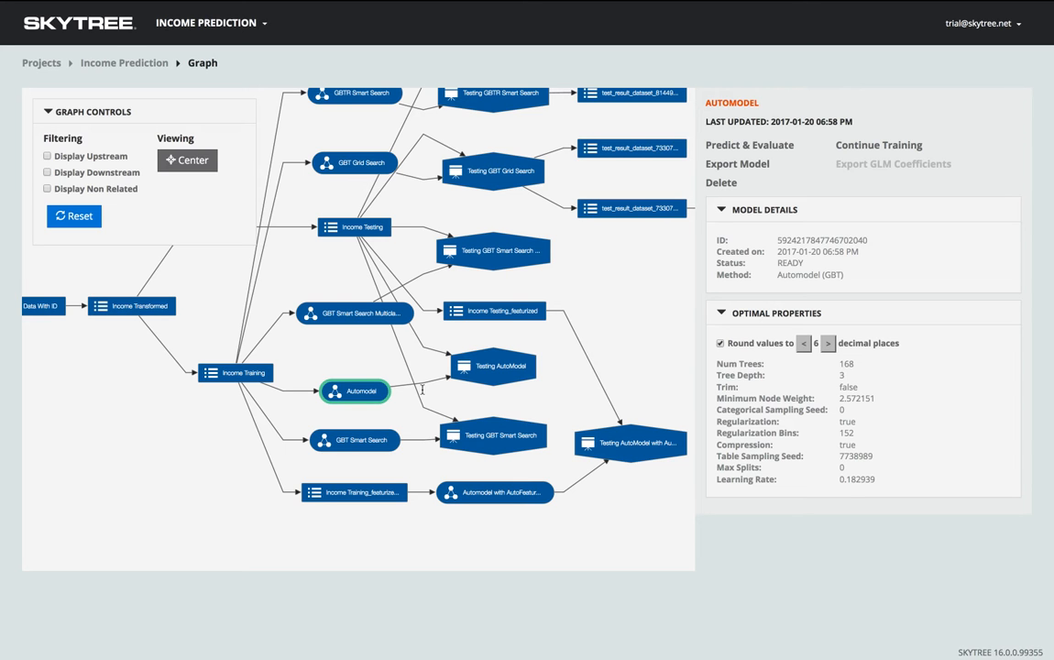
left_click(493, 366)
left_click(245, 376)
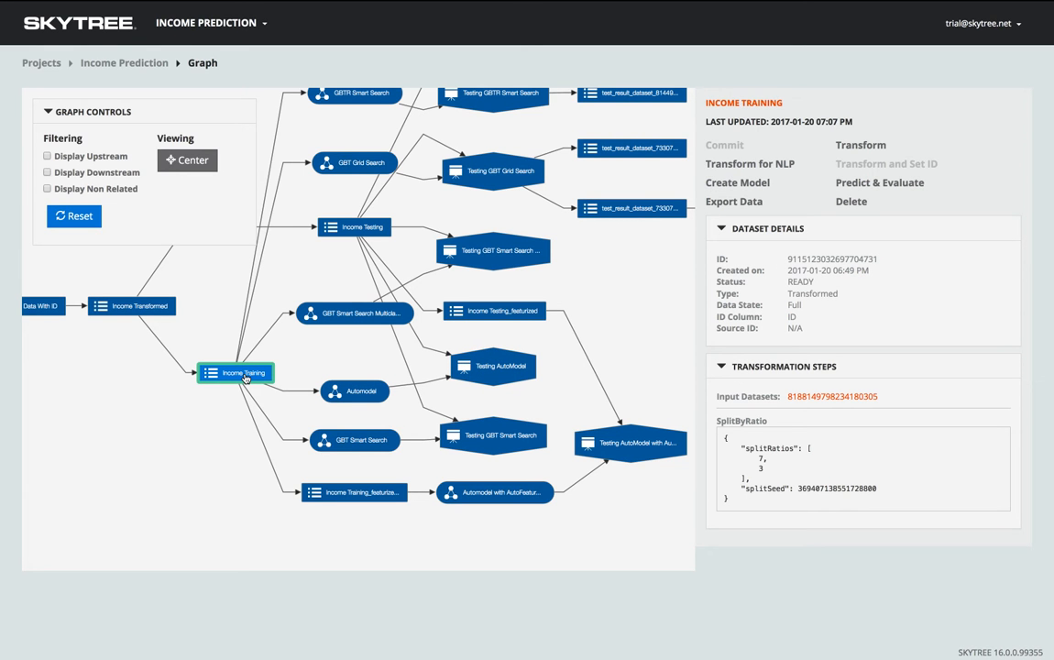
Step: Open the details of the Testing AutoModel result and examine its ROC curve and confusion matrix
left_click(143, 71)
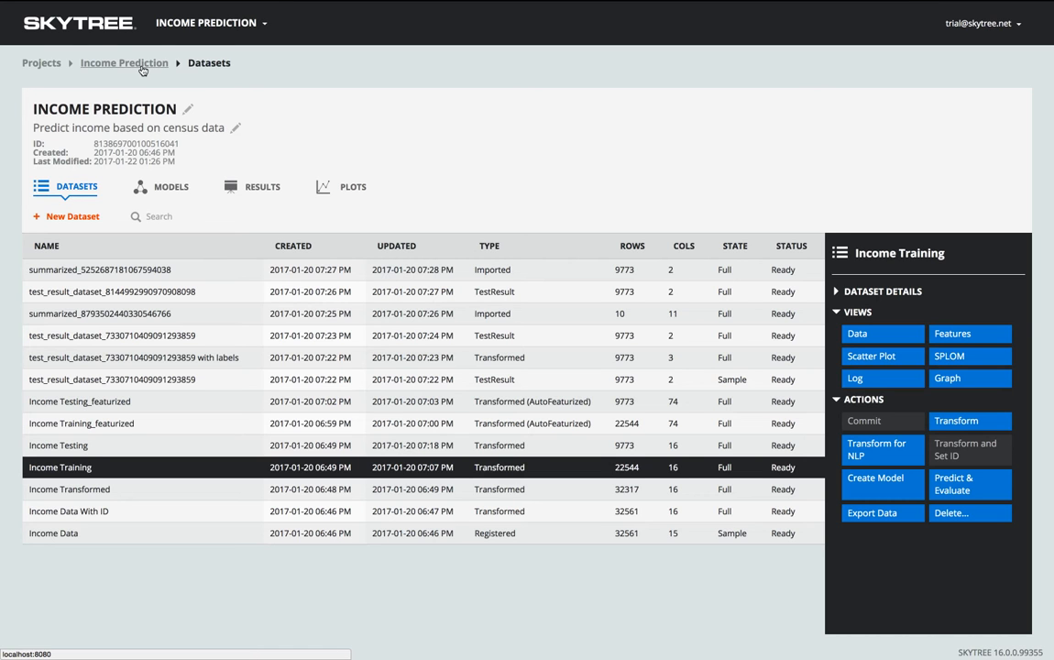
left_click(252, 187)
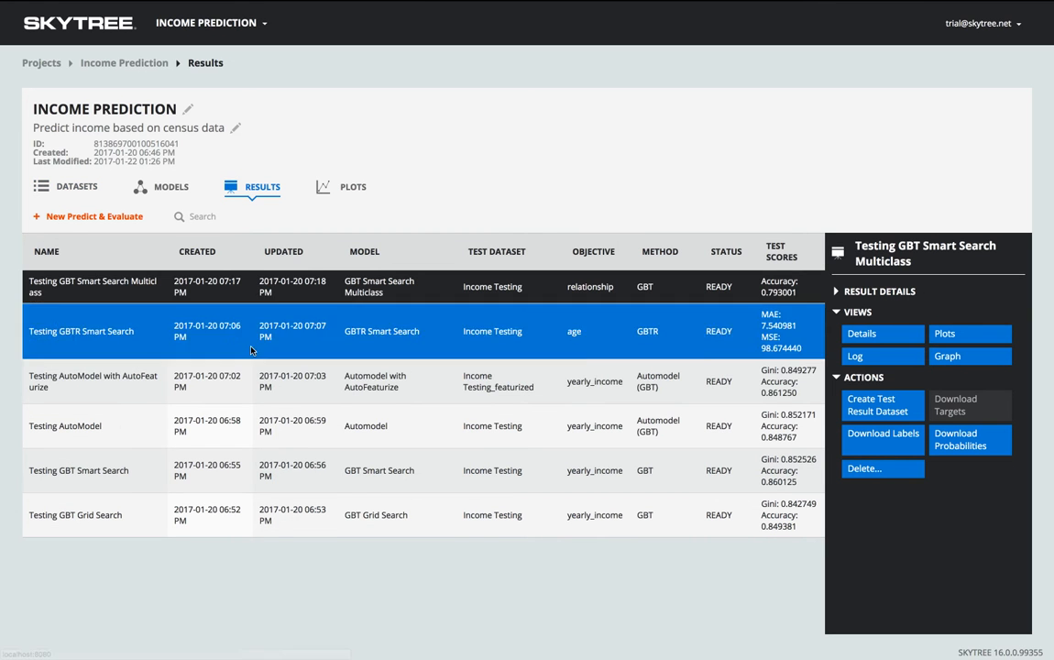
left_click(260, 415)
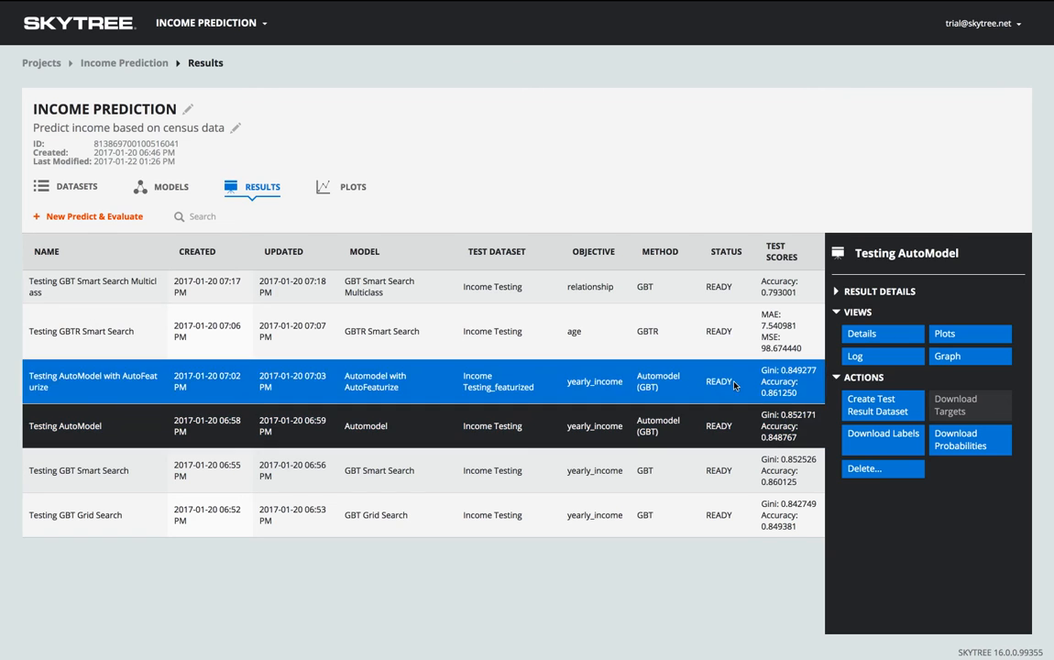
left_click(887, 335)
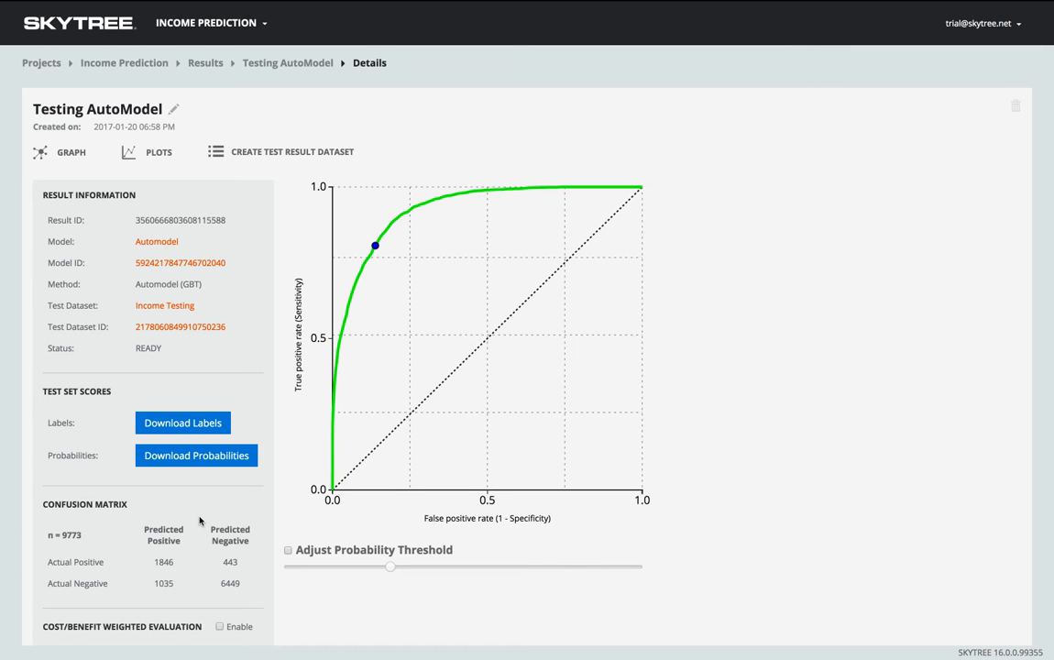
scroll(275, 502, "down", 3)
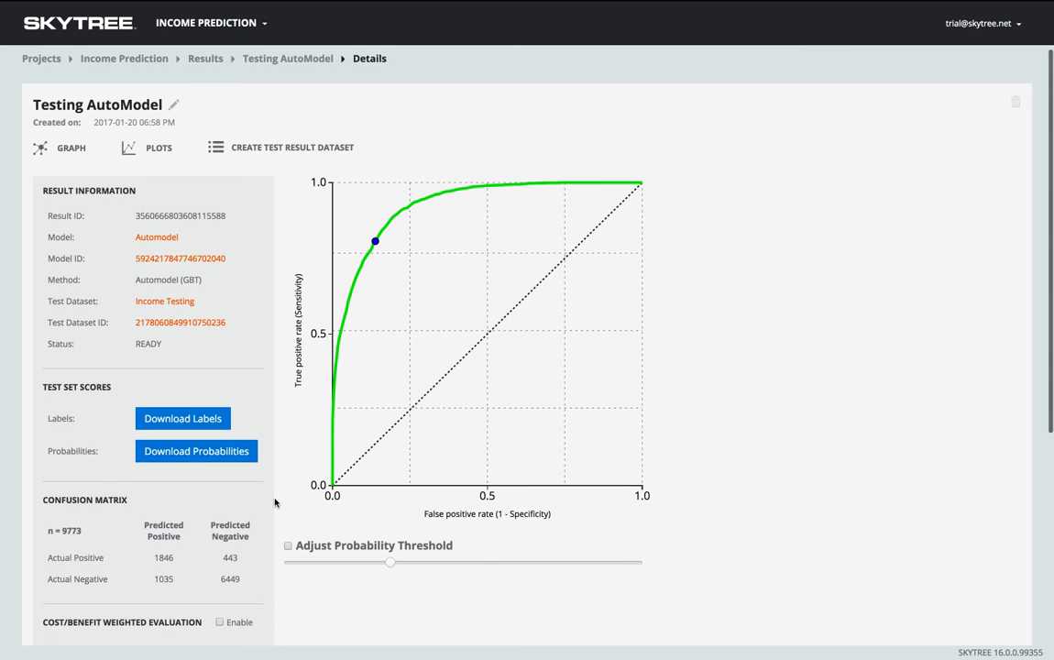
Step: Enable cost/benefit weighted evaluation and set both the True Positive Benefit and the True Negative Benefit to 100
scroll(275, 502, "down", 4)
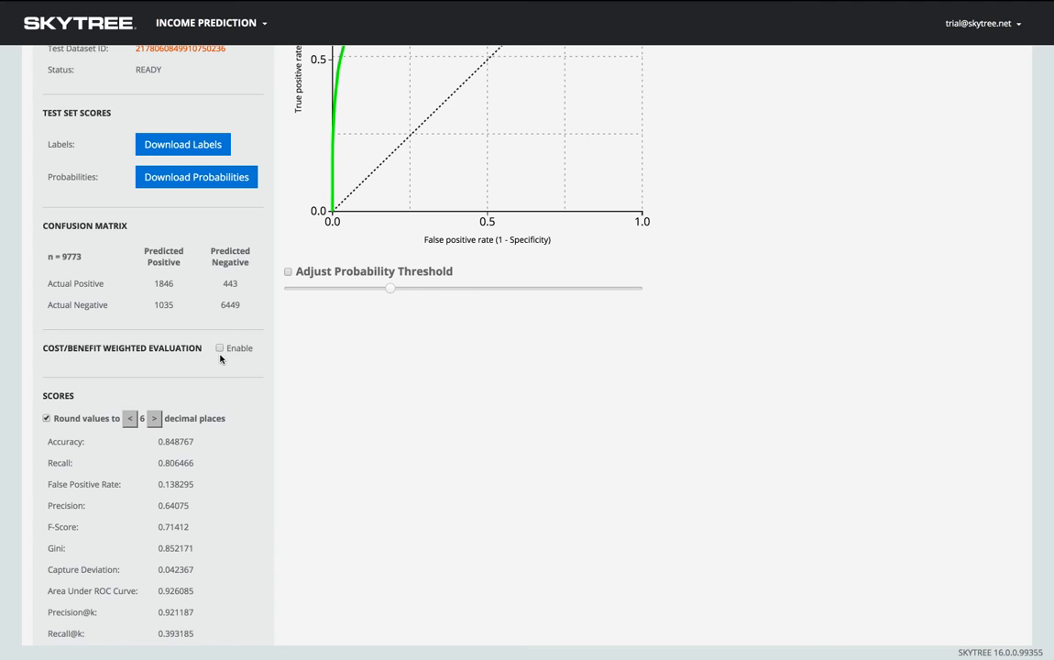
left_click(219, 347)
left_click(193, 380)
type("00")
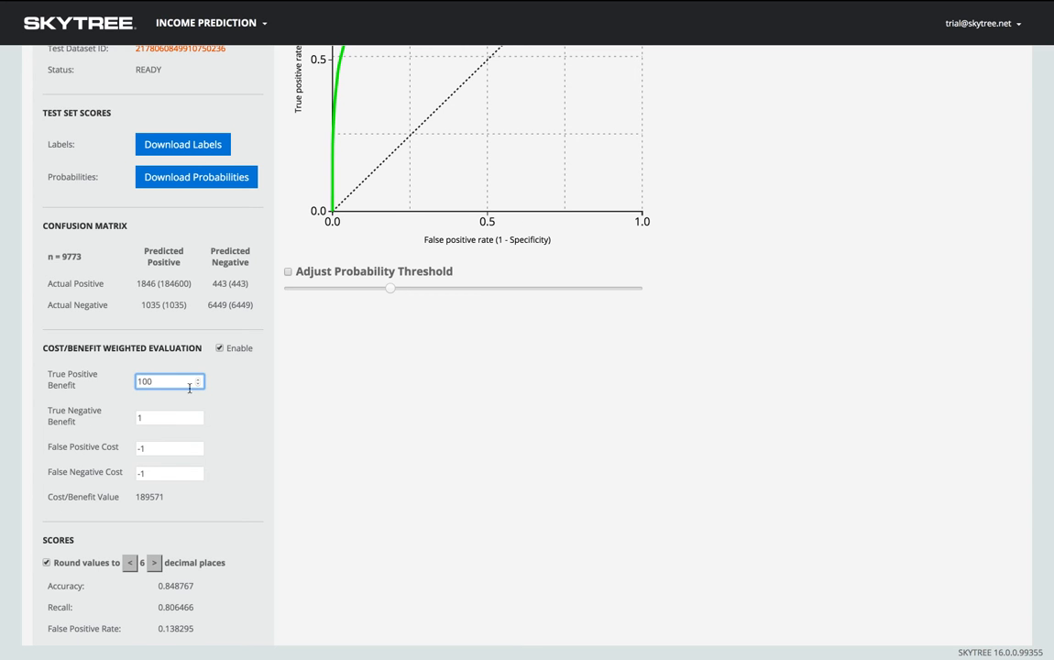
left_click(172, 417)
type("00")
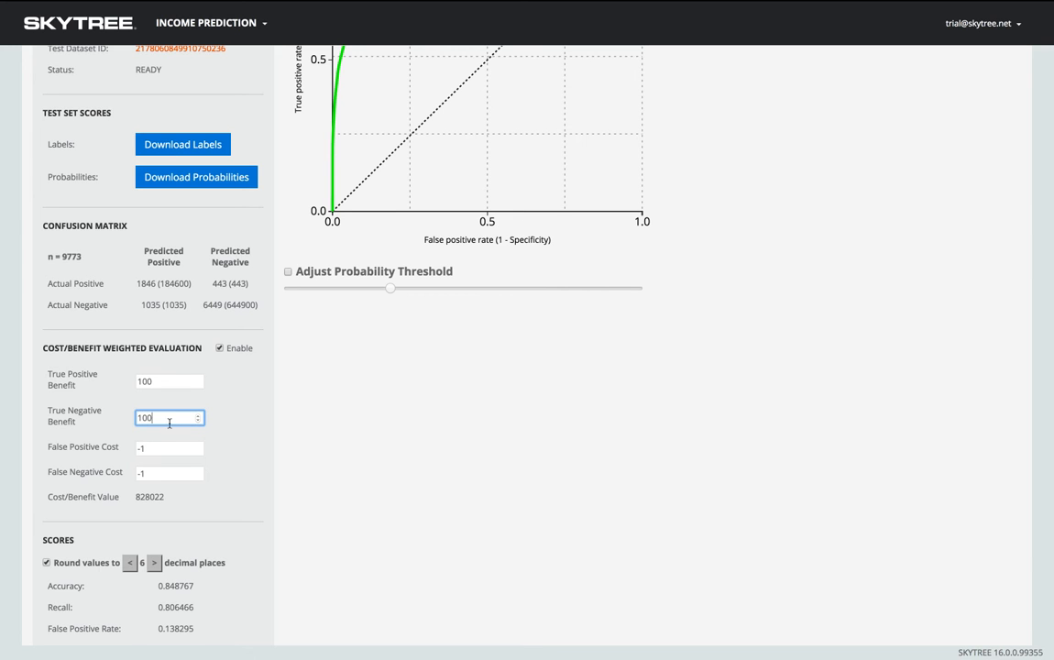
Step: Set both the False Positive Cost and the False Negative Cost to -100 in the cost/benefit weighted evaluation
left_click(167, 448)
type("00")
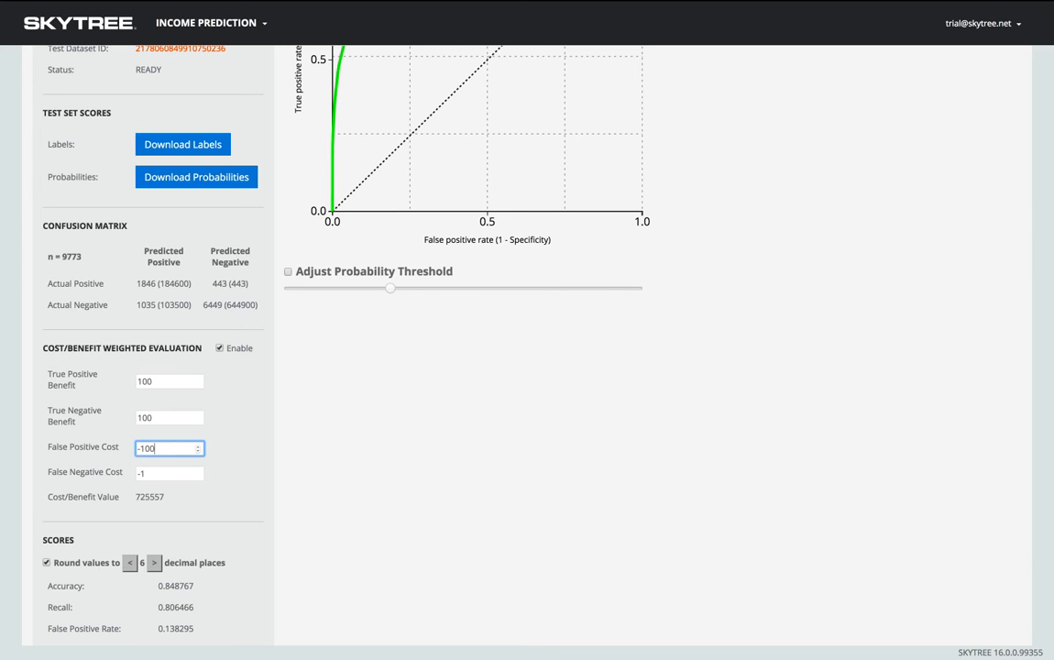
left_click(161, 473)
type("00")
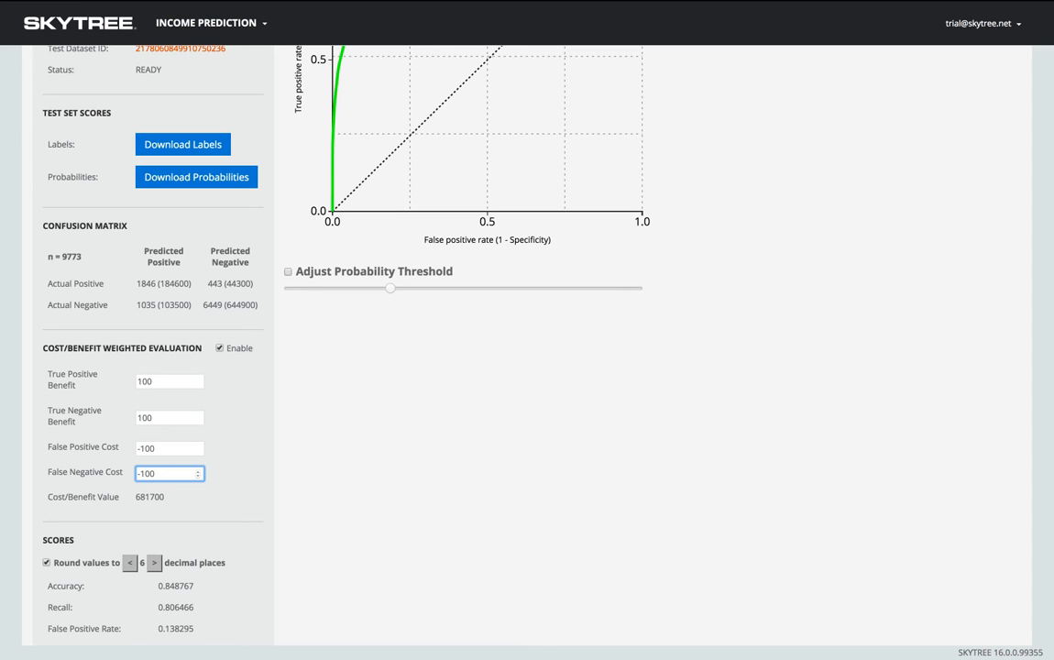
Step: Look at the New Predict & Evaluate form for the Income Prediction project and return to its results list
scroll(254, 394, "up", 5)
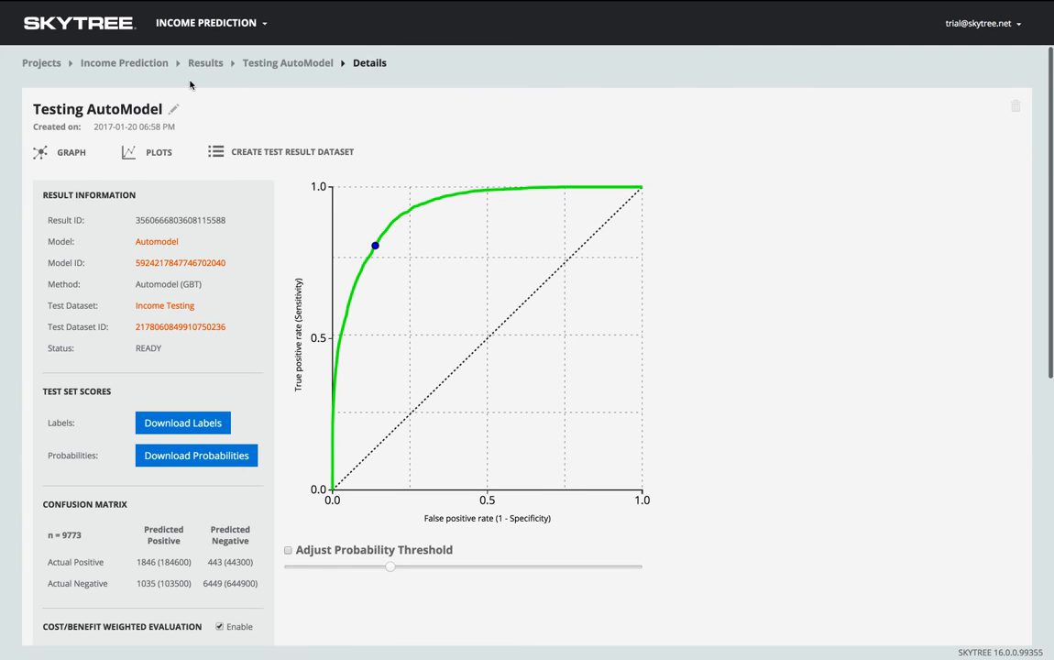
left_click(264, 64)
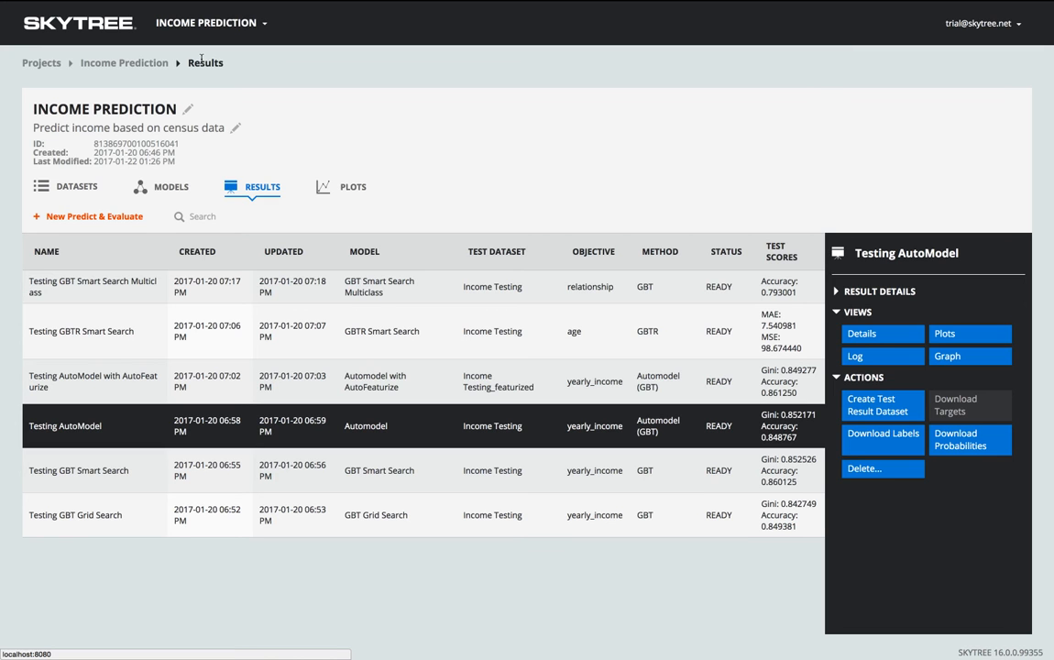
left_click(95, 217)
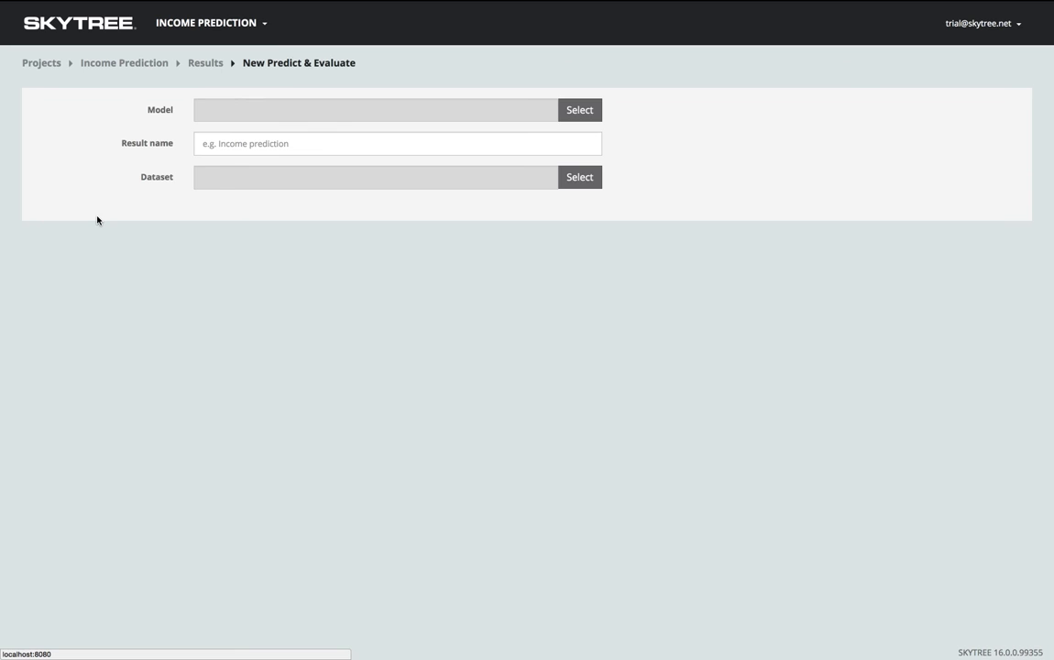
key("super+Left")
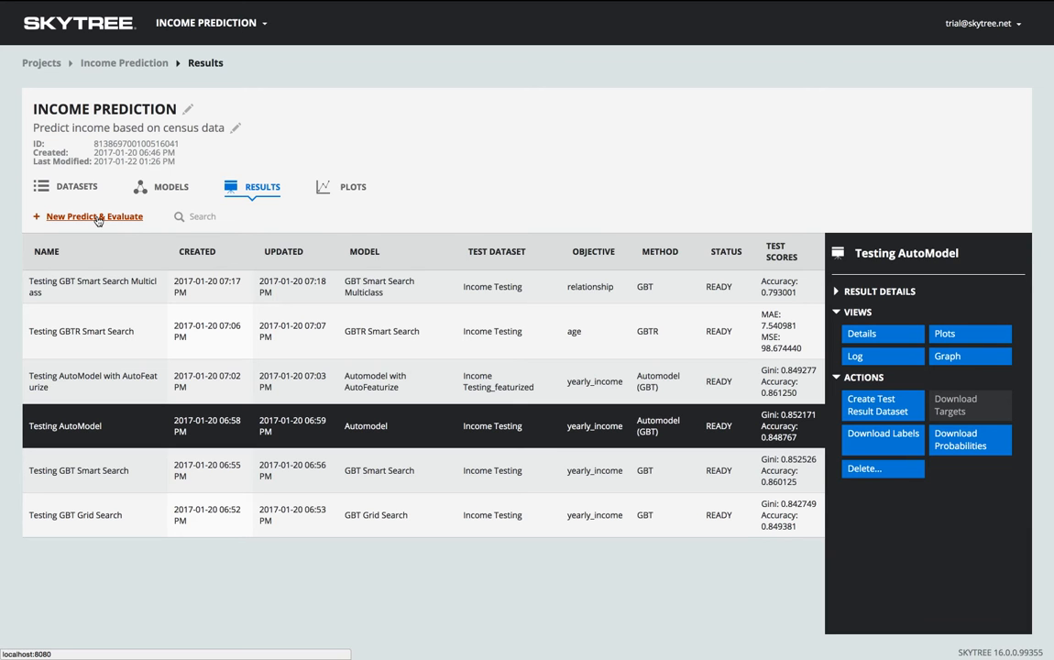
Step: Open the GBT Grid Search model's tree visualization and inspect the decision path to the third leaf of tree 1
left_click(157, 189)
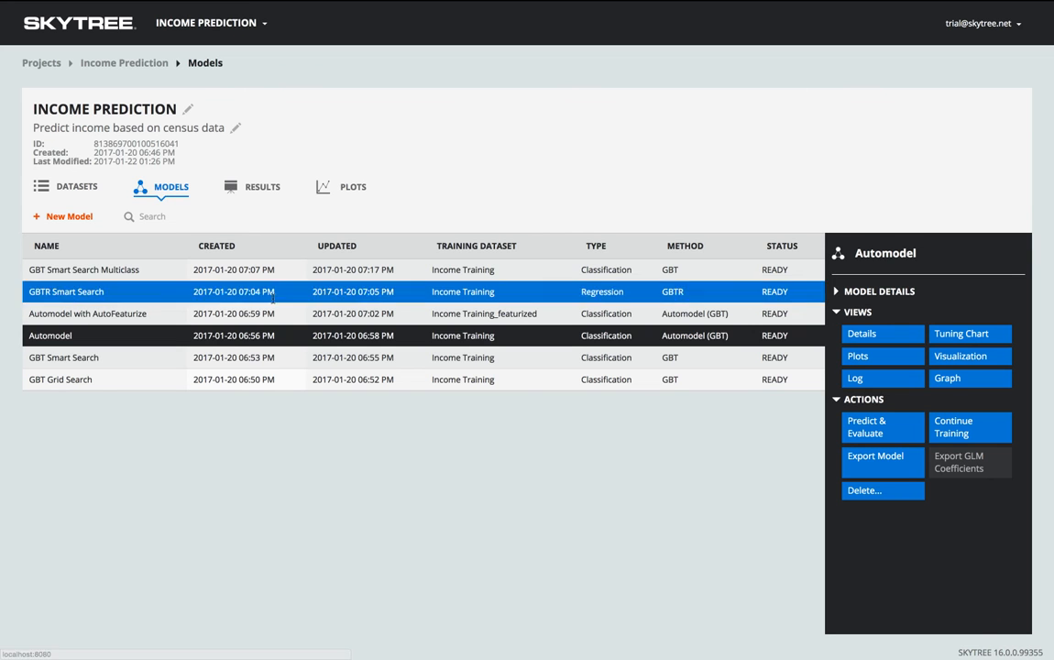
left_click(315, 383)
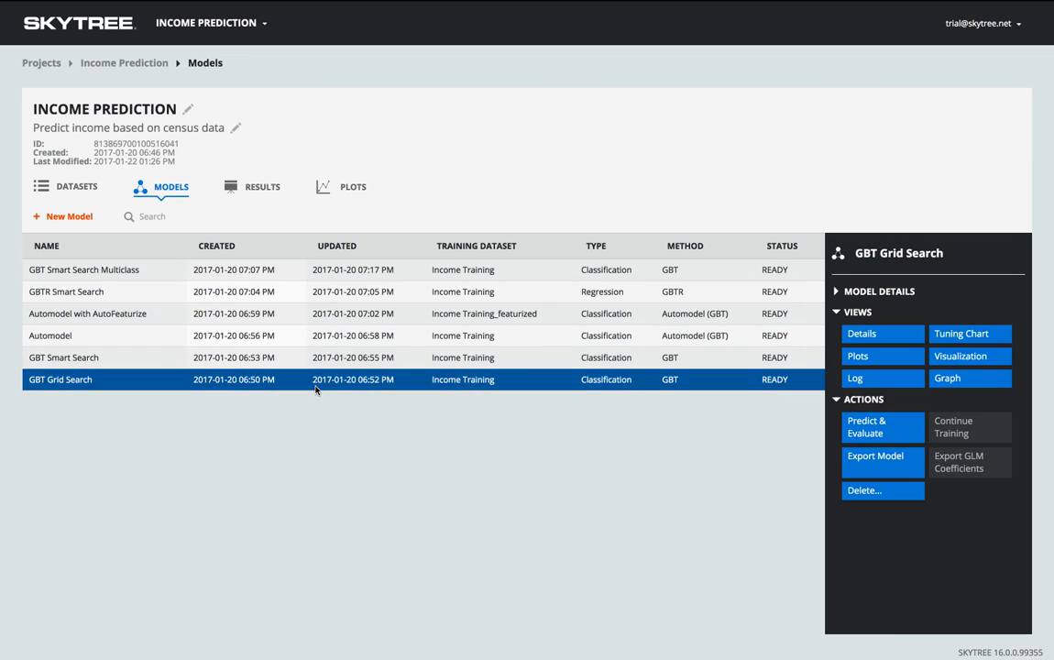
left_click(948, 358)
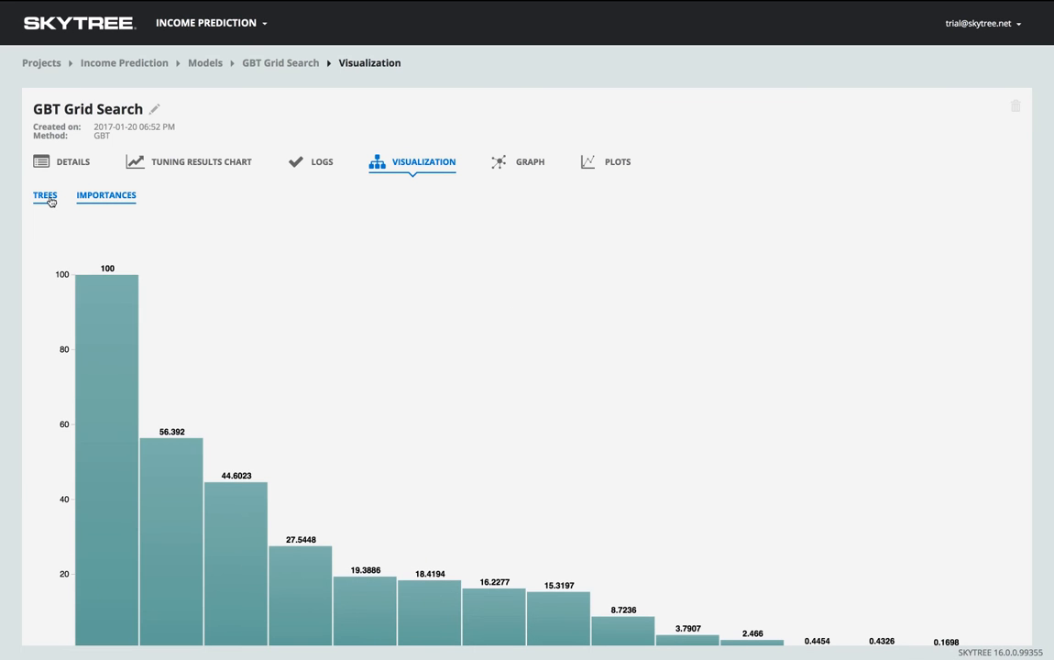
left_click(51, 202)
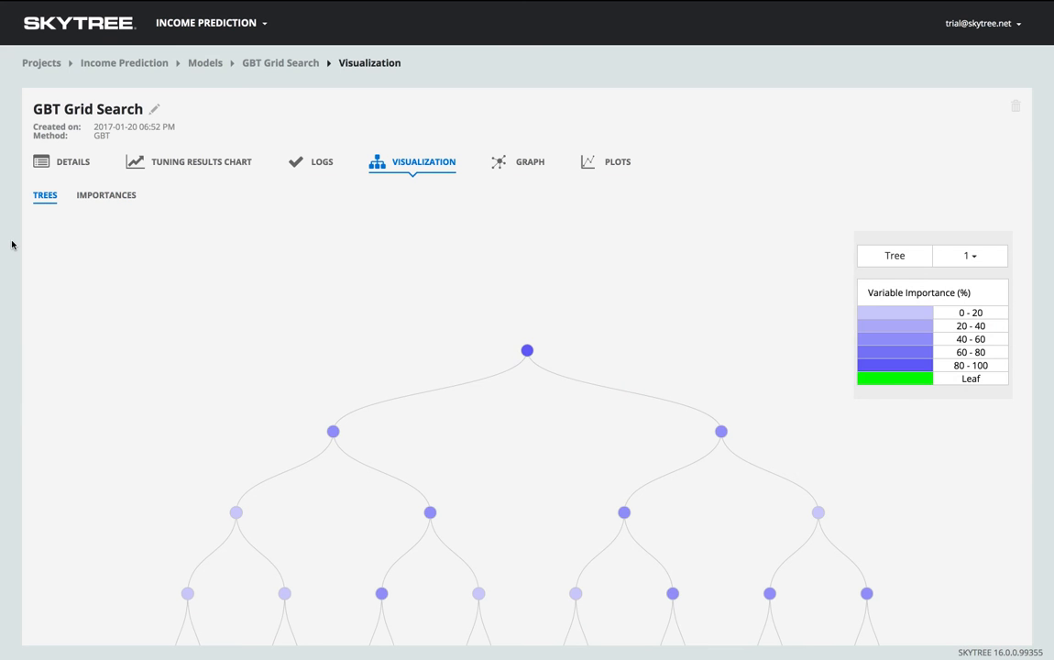
scroll(12, 244, "down", 3)
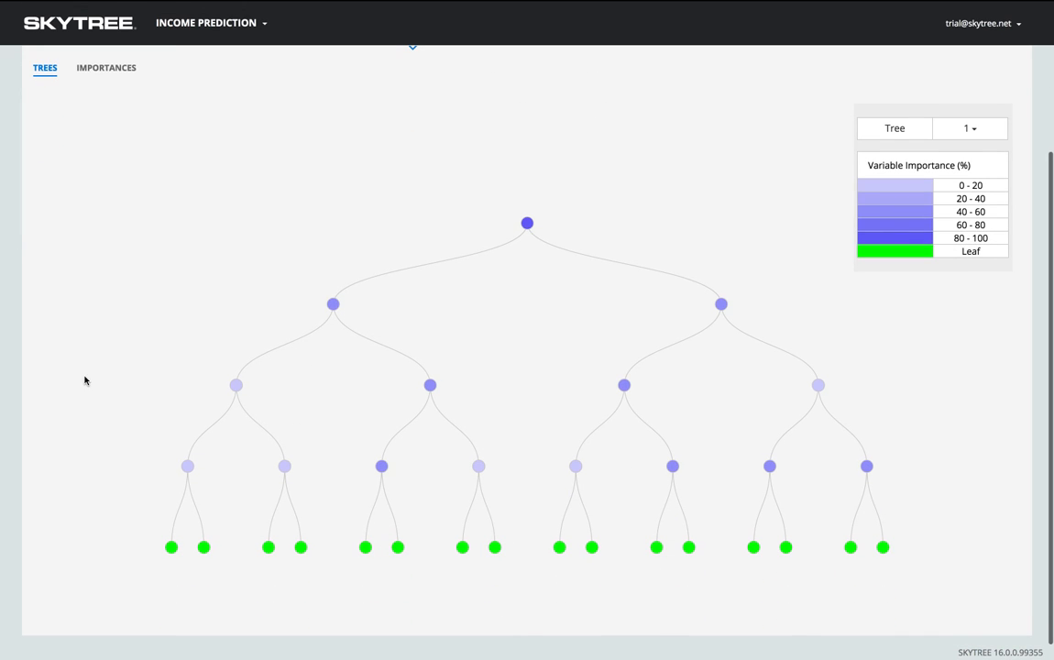
mouse_move(269, 548)
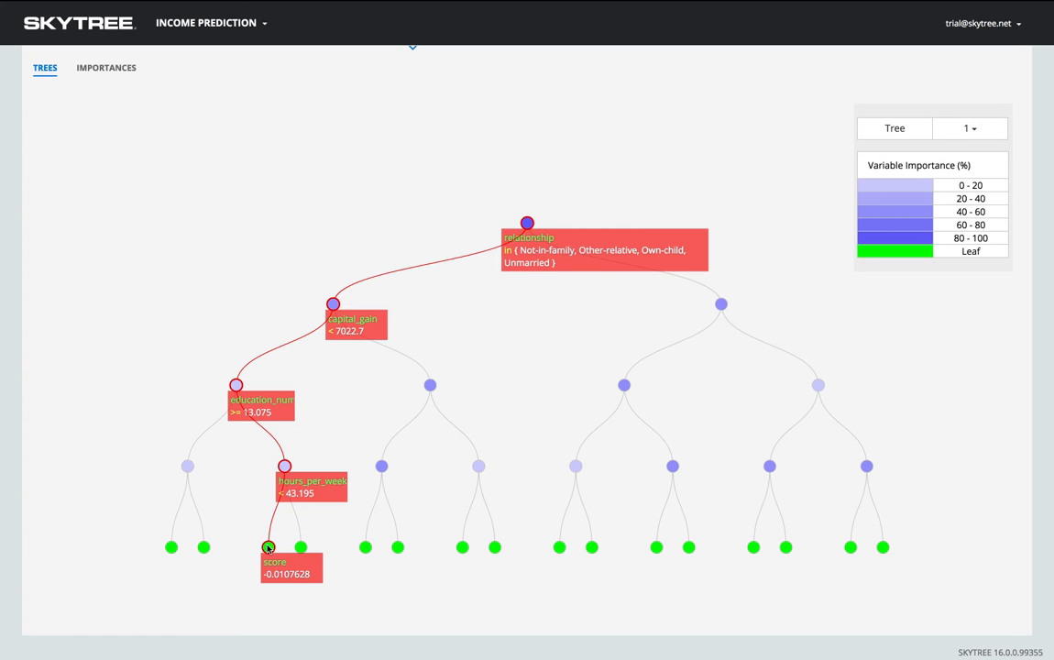
Step: Browse the list of available trees, keep tree 1 displayed, and show the decision path to its fourth leaf
left_click(979, 131)
scroll(968, 218, "down", 1)
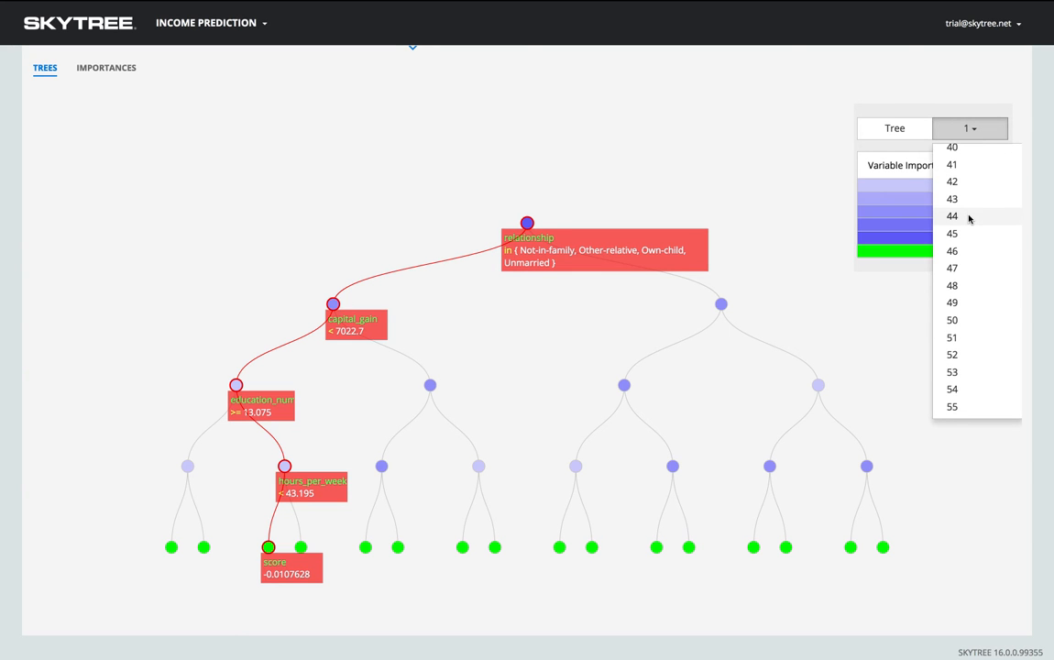
left_click(672, 137)
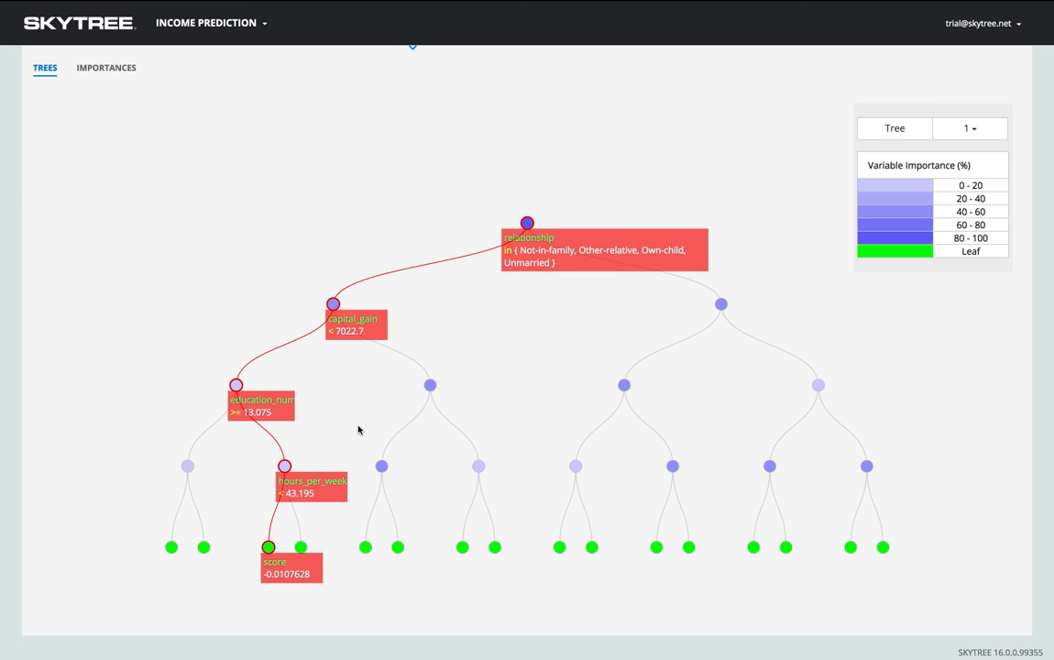
left_click(301, 549)
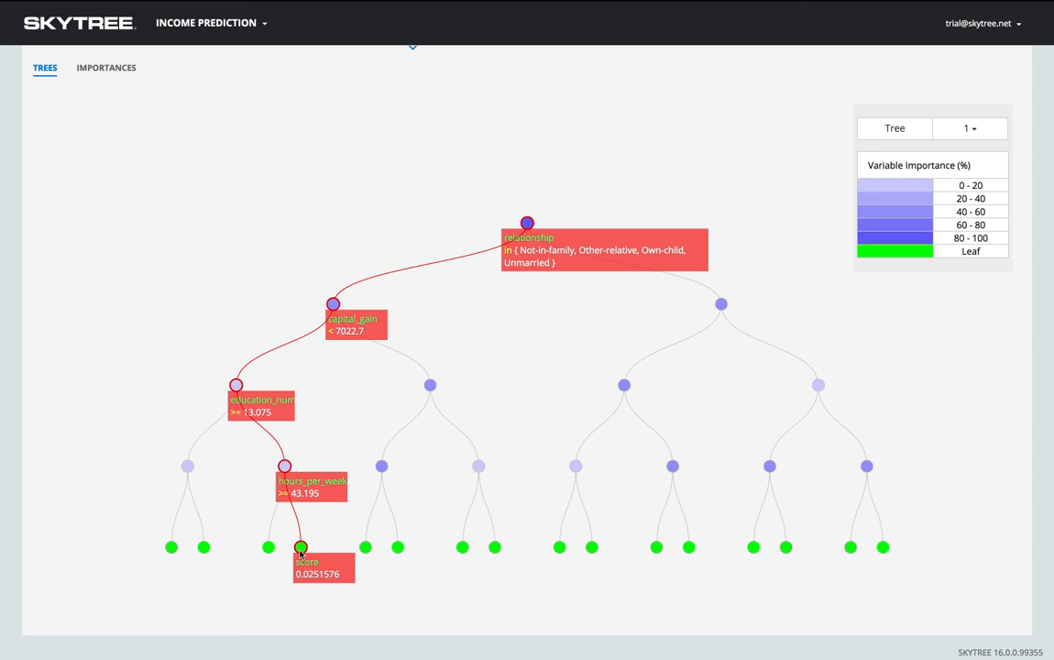
Step: Examine the variable importances chart of the GBT Grid Search model
left_click(108, 70)
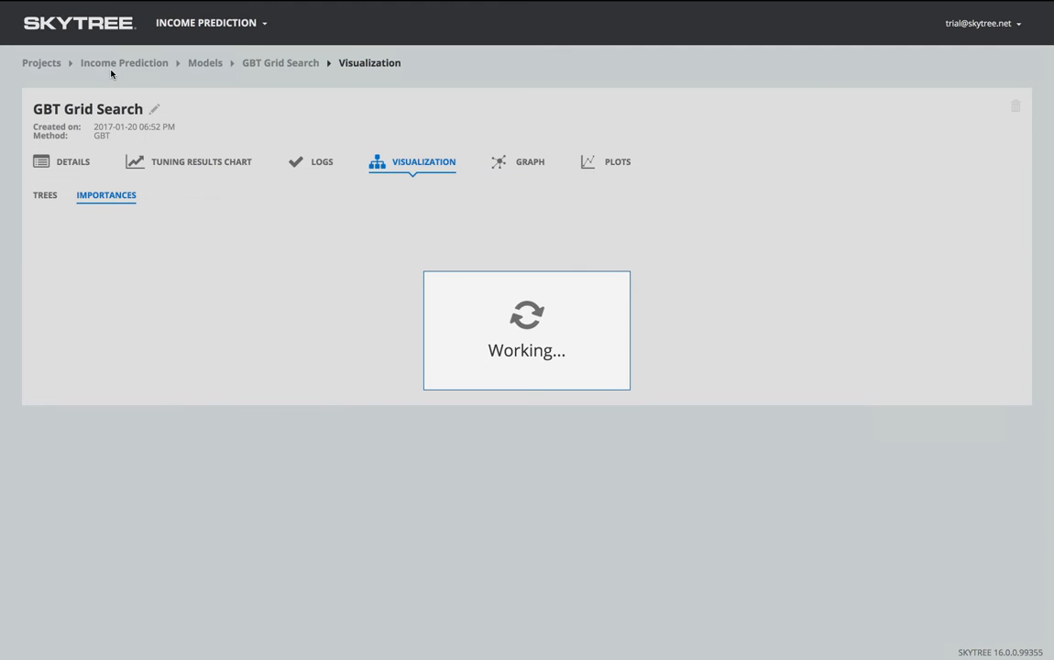
scroll(15, 273, "down", 3)
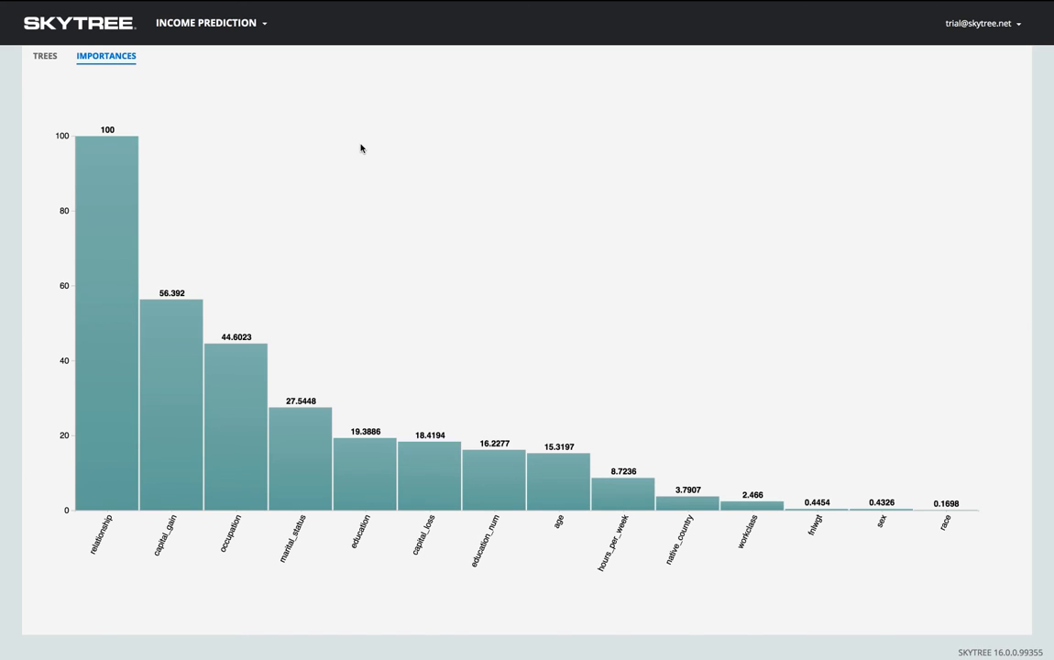
Step: Open the GBT Grid Search model's plots, sort them by name, and review the capture deviation and 1D and 2D PDP plots
scroll(360, 146, "up", 3)
left_click(593, 165)
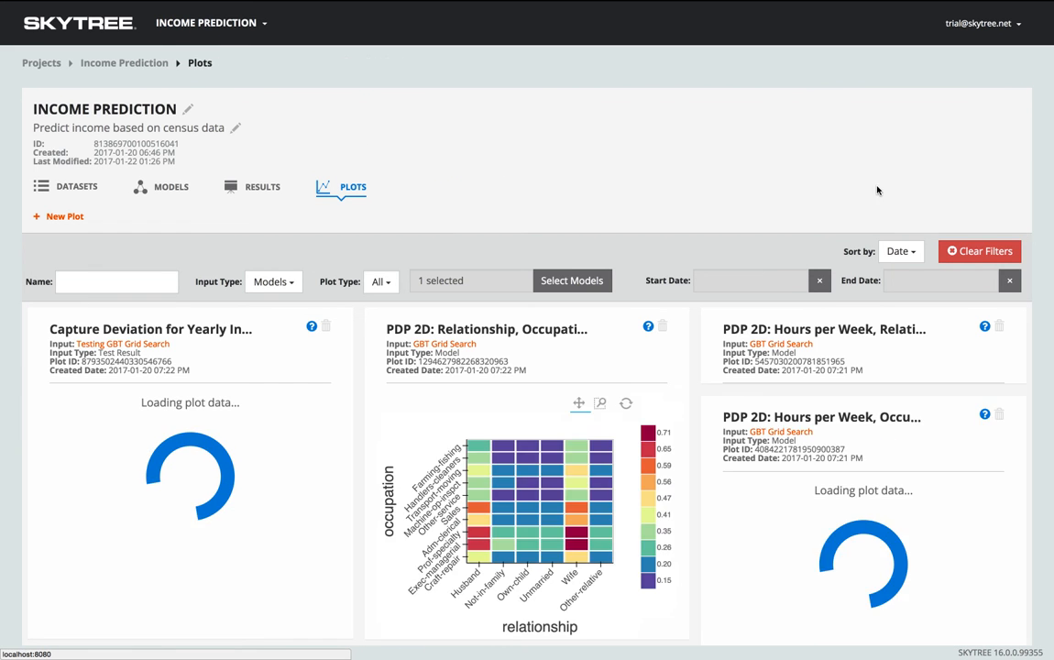
left_click(903, 253)
left_click(903, 271)
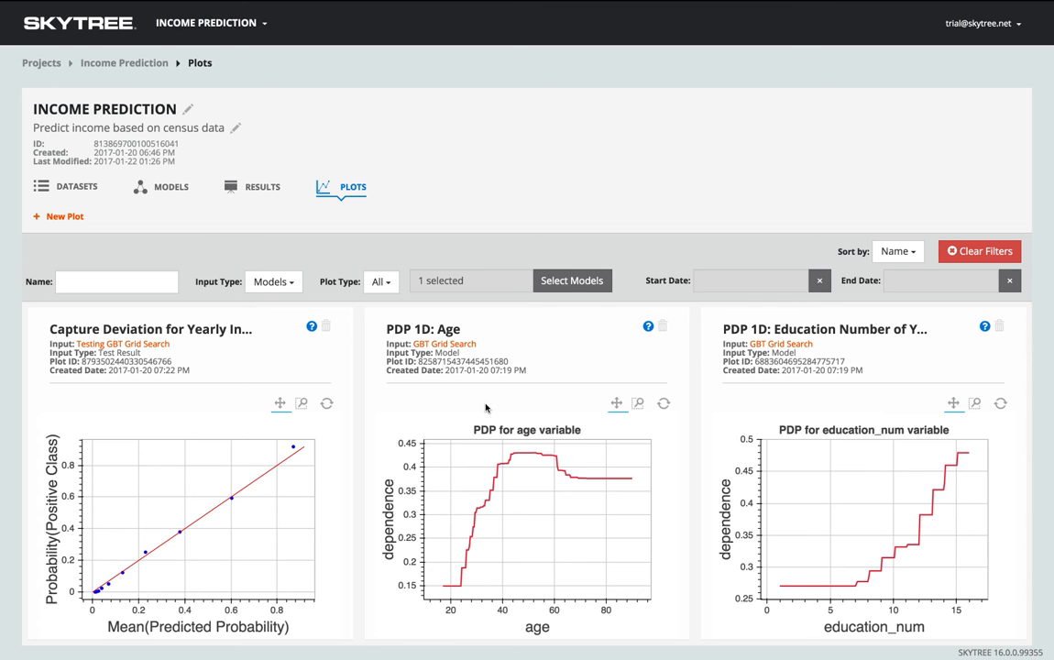
scroll(480, 414, "down", 5)
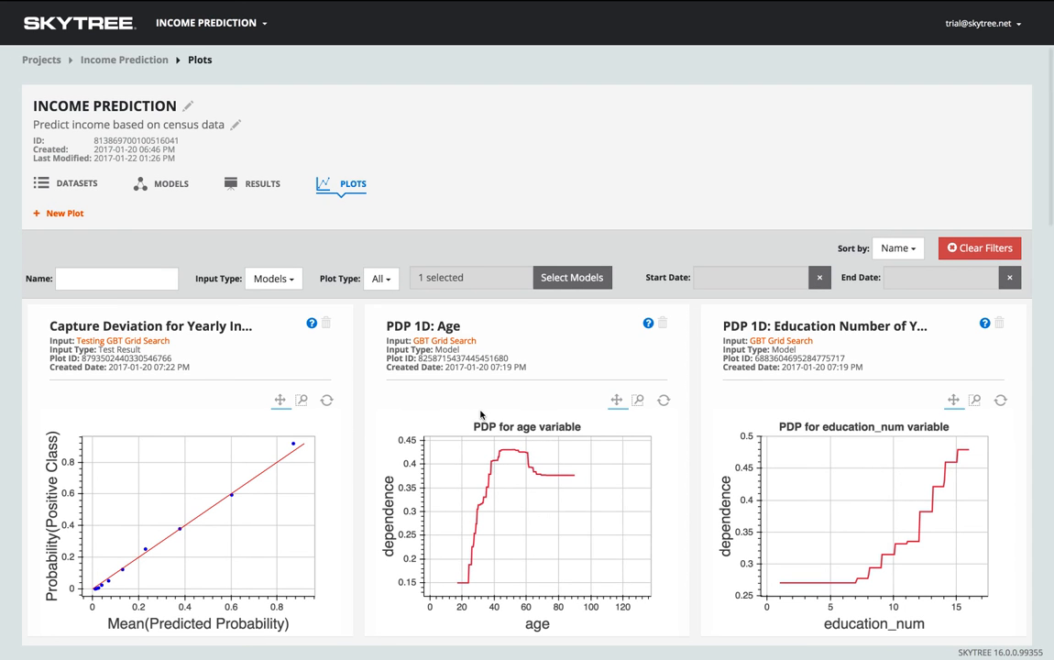
scroll(361, 420, "down", 1)
scroll(361, 421, "down", 10)
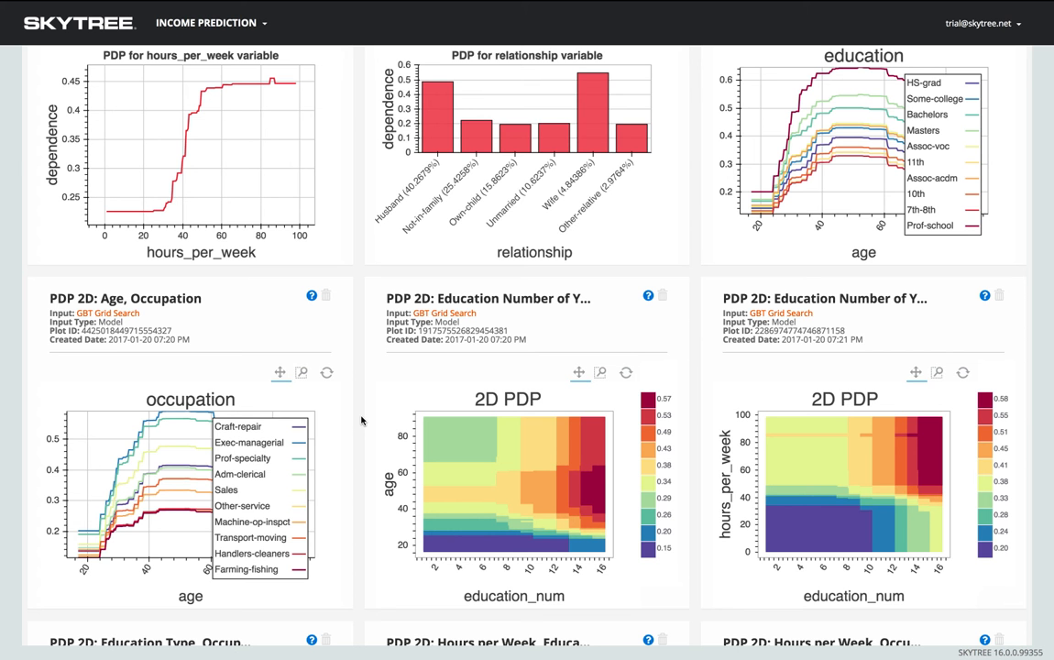
scroll(361, 420, "down", 10)
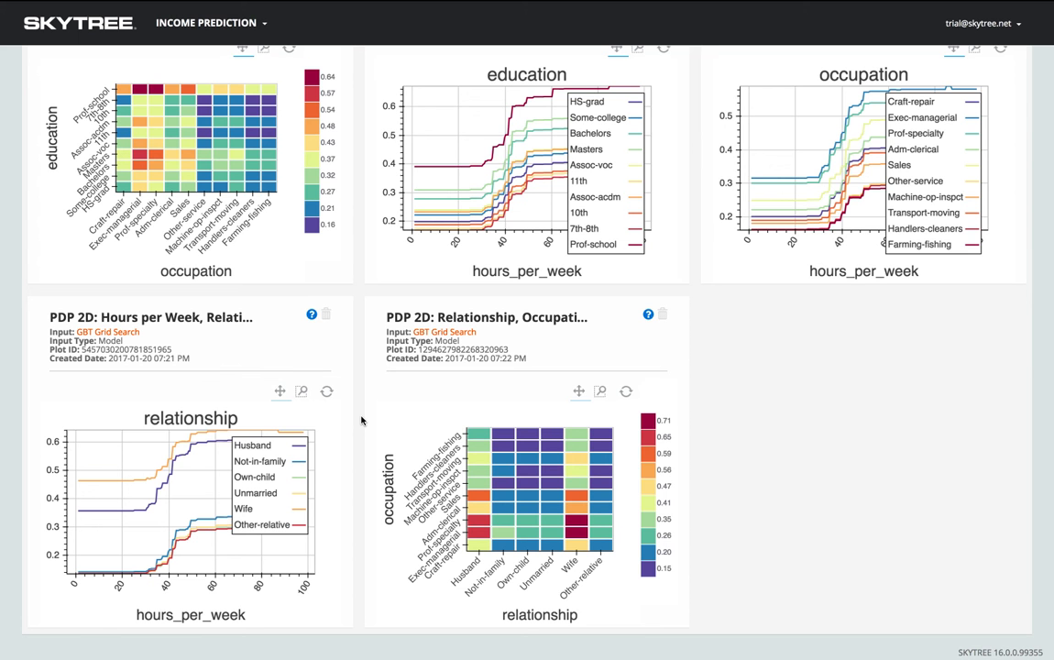
key("super+Tab")
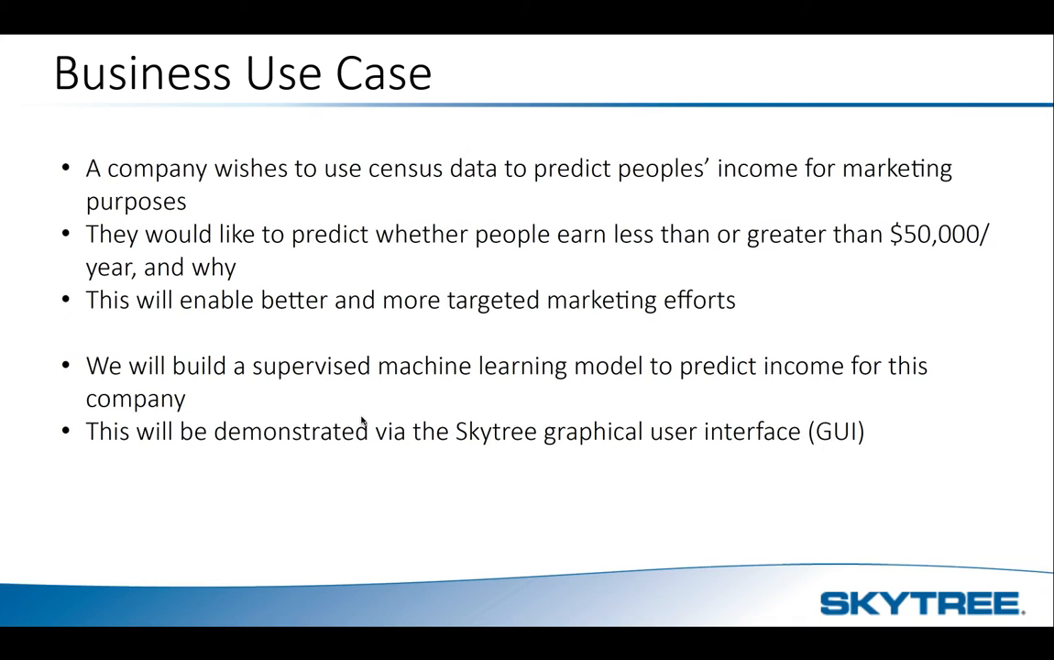
key("Right")
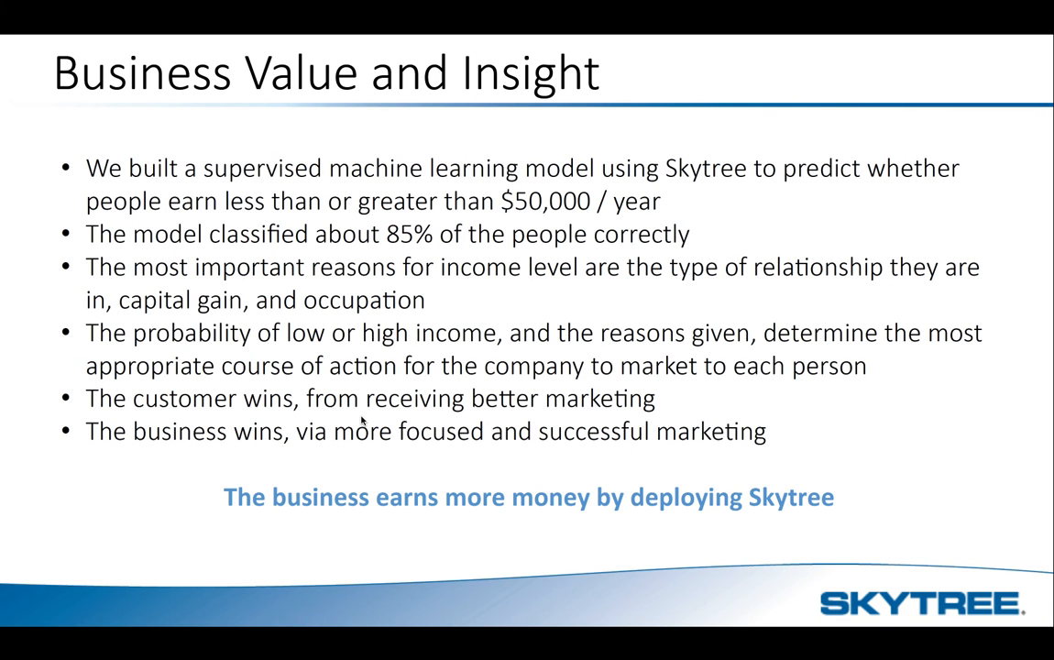